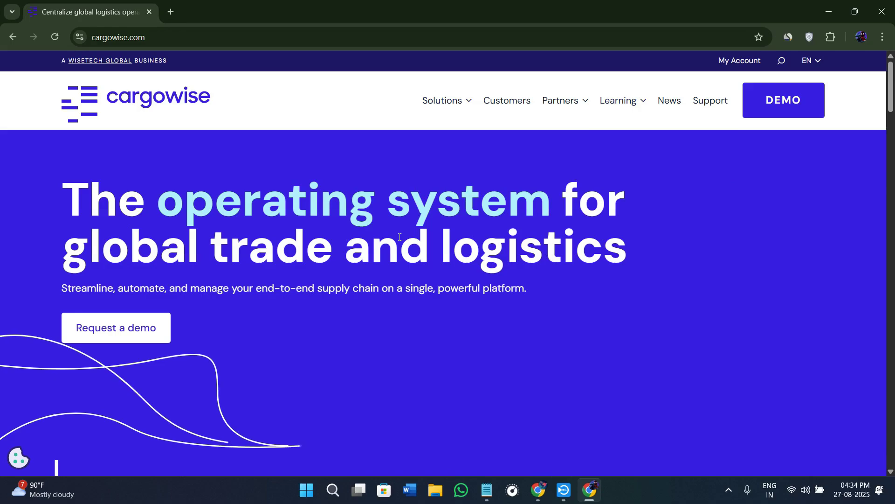
scroll(398, 272, down, 2)
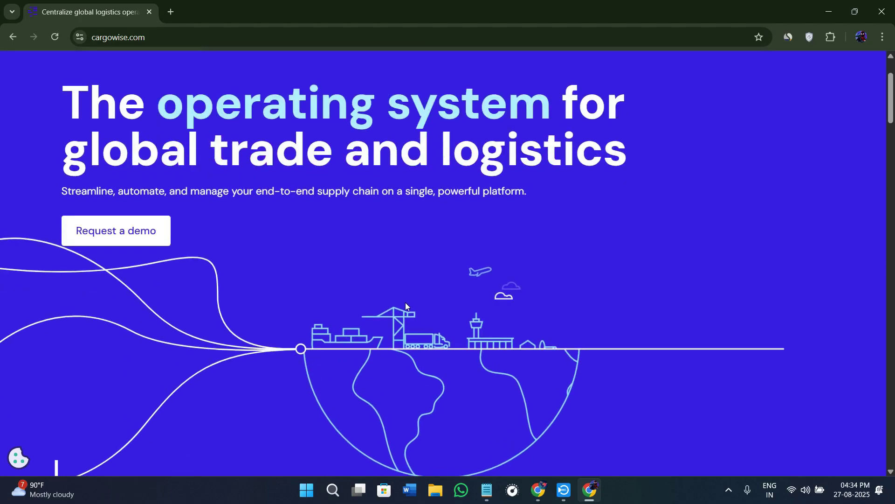
scroll(405, 302, down, 1)
scroll(410, 304, down, 1)
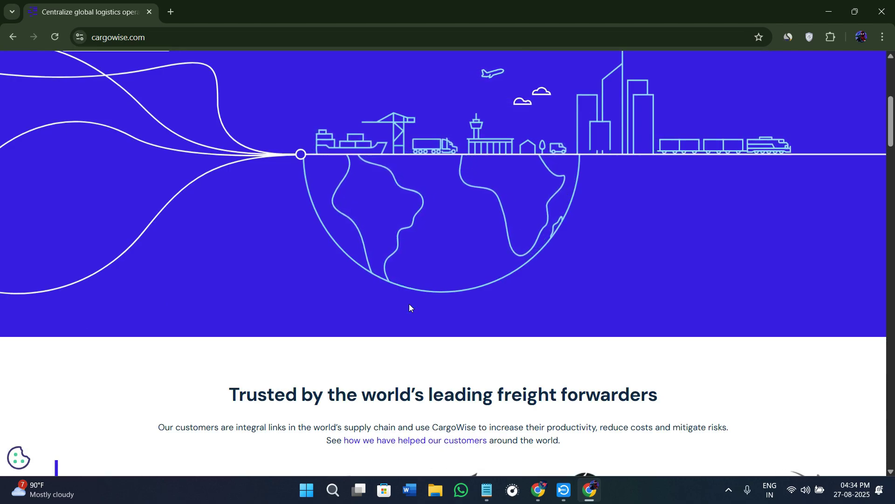
scroll(409, 308, down, 3)
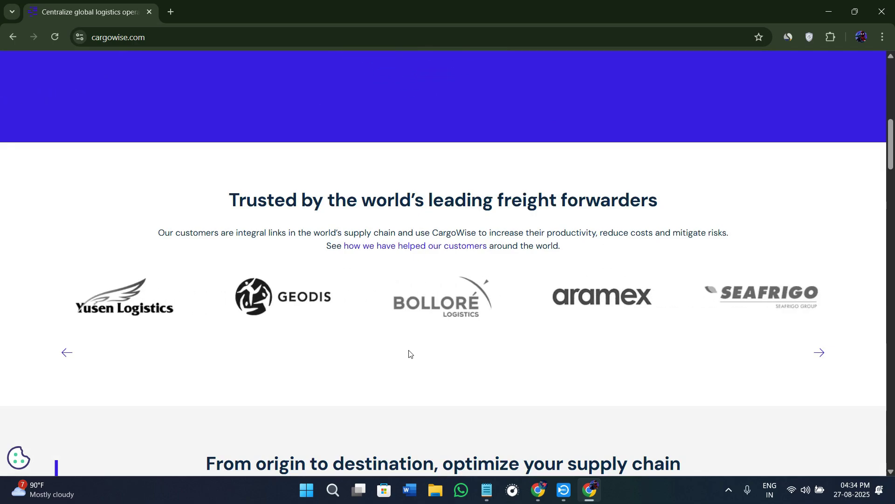
scroll(410, 354, down, 3)
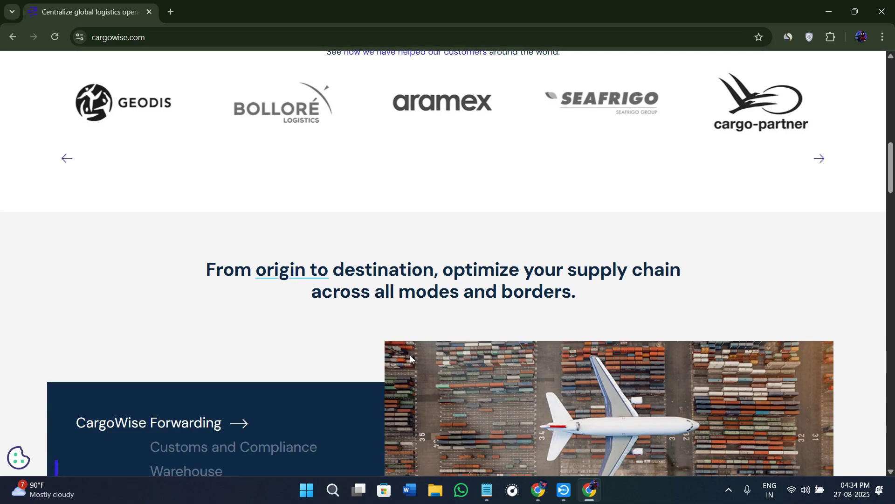
scroll(410, 354, down, 3)
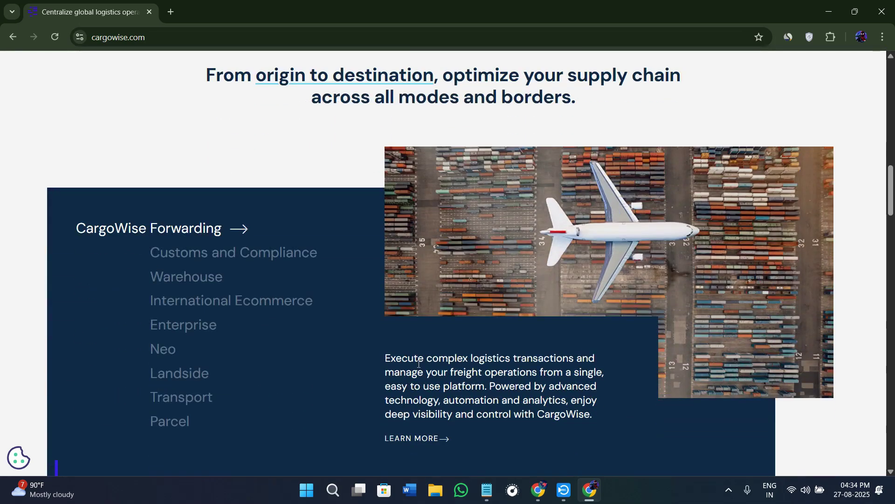
scroll(427, 378, down, 4)
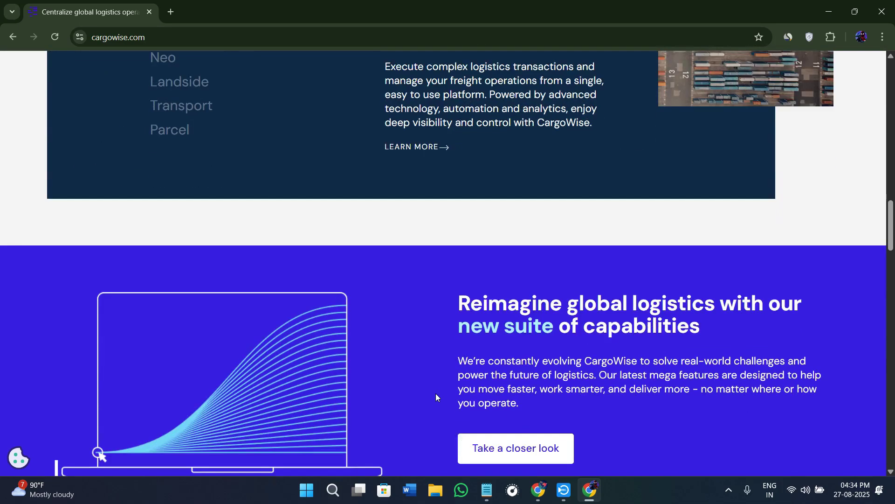
scroll(436, 393, down, 3)
scroll(442, 397, up, 3)
scroll(443, 406, up, 3)
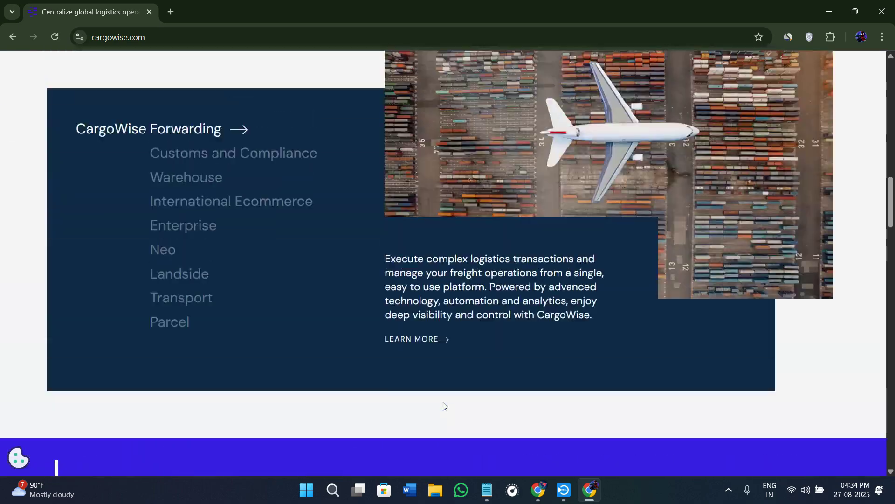
scroll(443, 406, up, 3)
scroll(445, 406, up, 3)
scroll(447, 406, up, 2)
scroll(447, 406, up, 3)
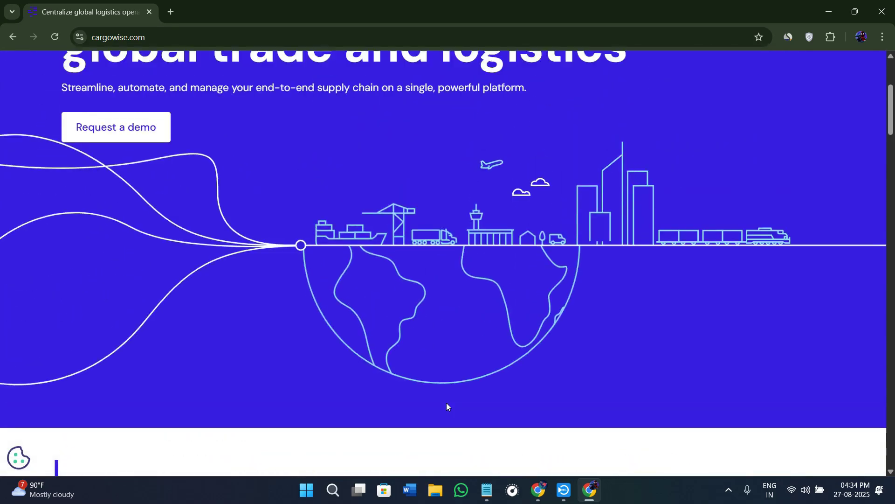
scroll(447, 406, up, 2)
scroll(446, 406, up, 1)
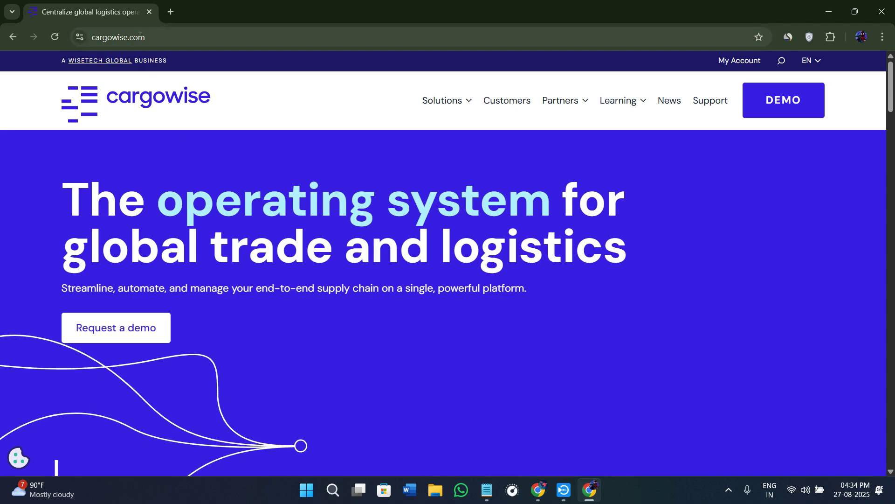
Select the homepage web address and two-line headline, then go to the product demonstration page.
click(188, 41)
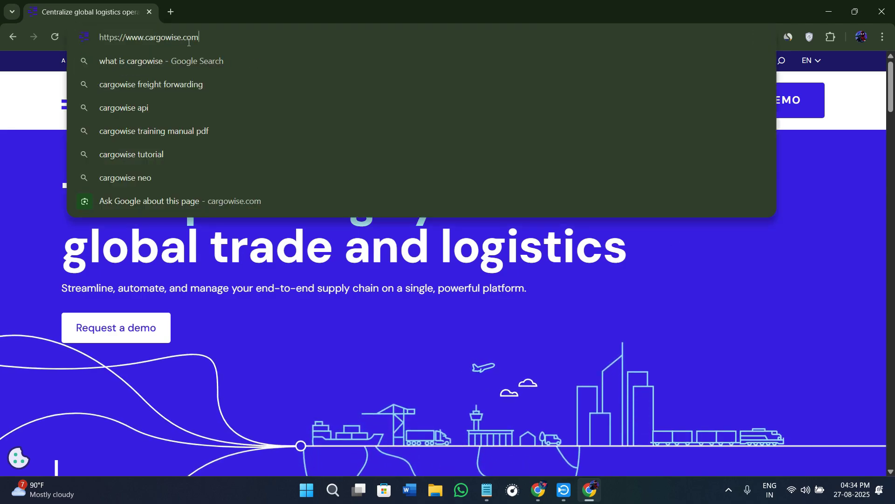
drag(246, 38, 117, 43)
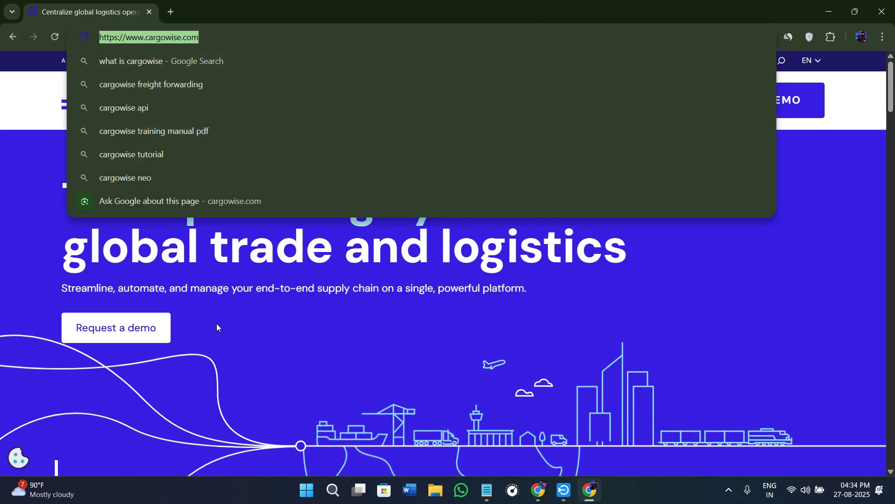
drag(62, 202, 226, 214)
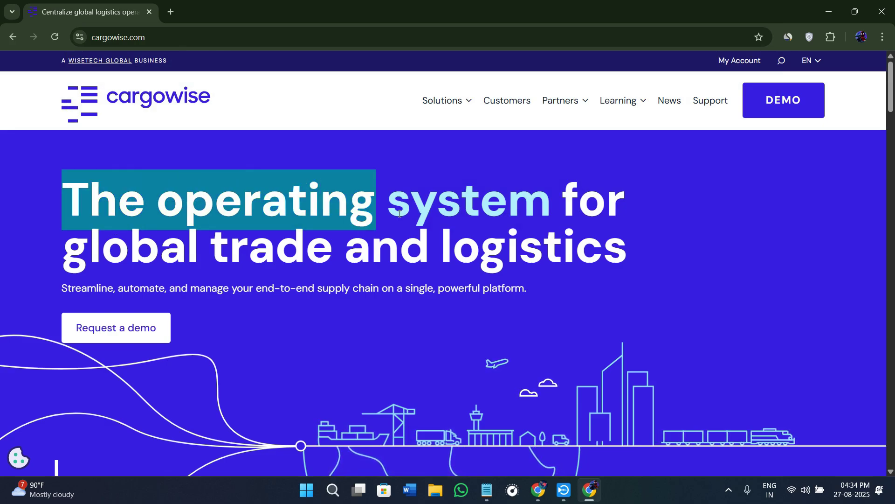
drag(227, 213, 642, 241)
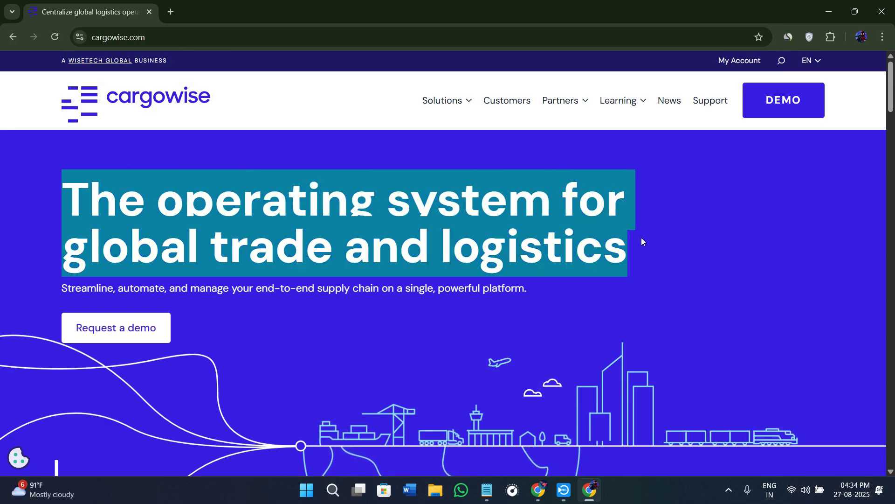
click(557, 343)
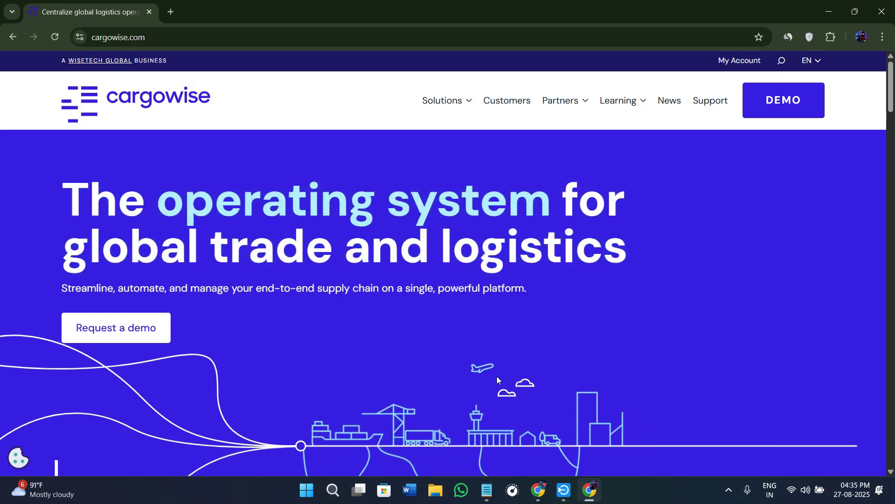
scroll(339, 368, down, 2)
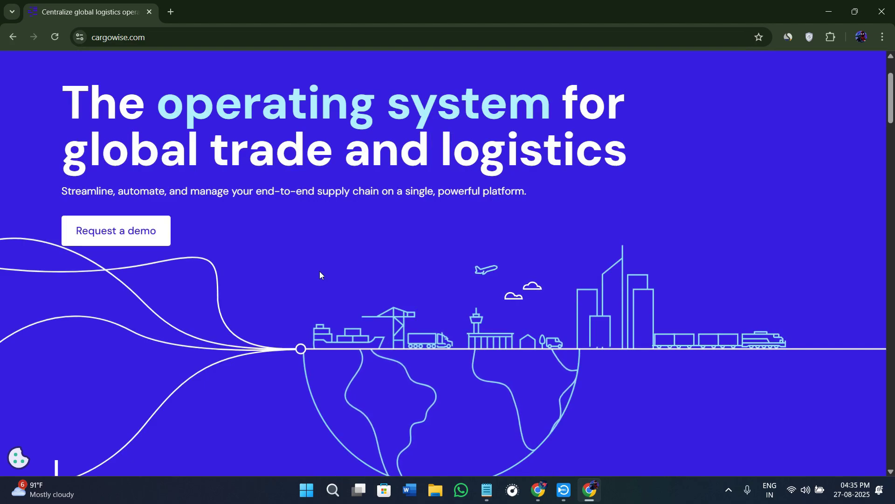
scroll(314, 324, down, 5)
scroll(305, 321, up, 3)
scroll(297, 320, up, 2)
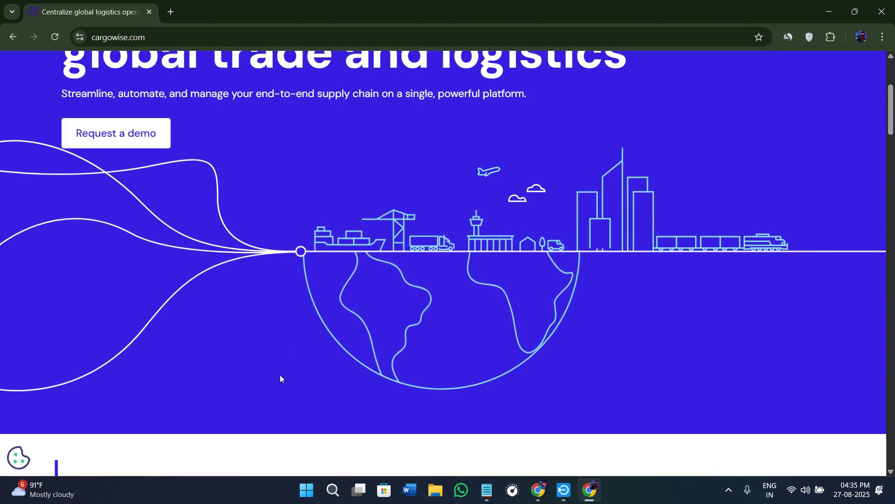
scroll(280, 375, down, 3)
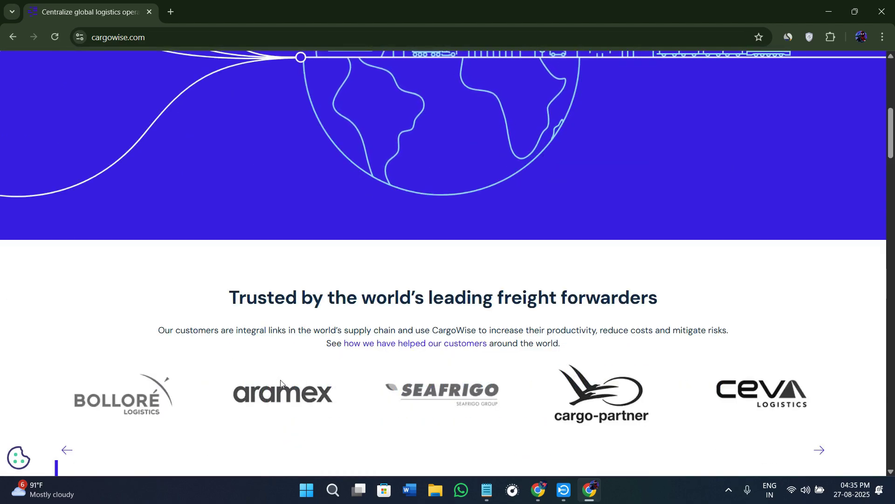
scroll(265, 382, down, 3)
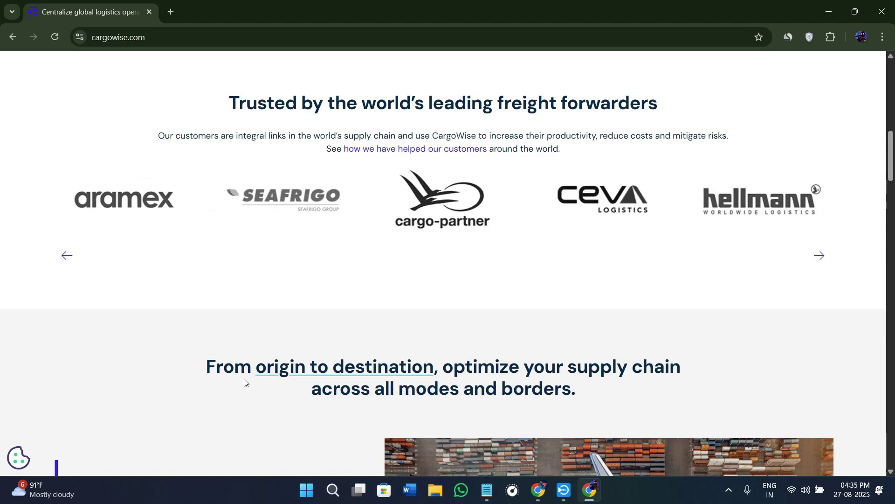
scroll(319, 446, down, 3)
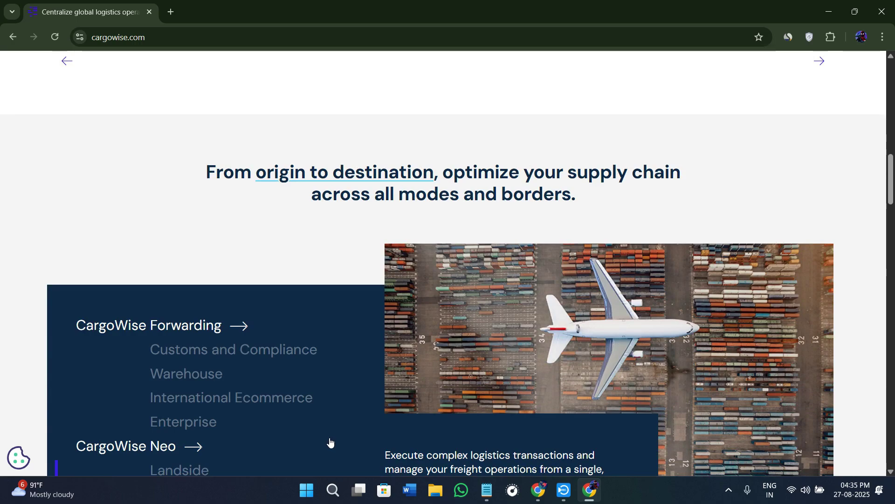
scroll(331, 443, down, 5)
scroll(329, 441, down, 2)
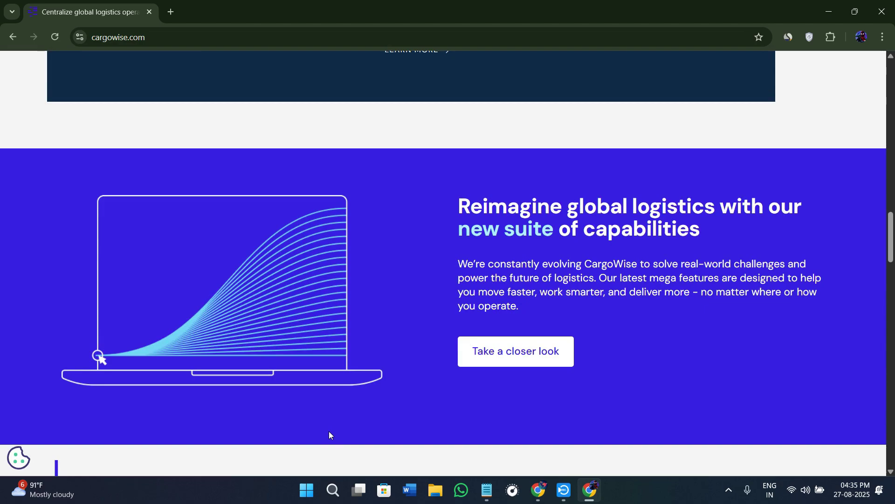
scroll(329, 435, down, 3)
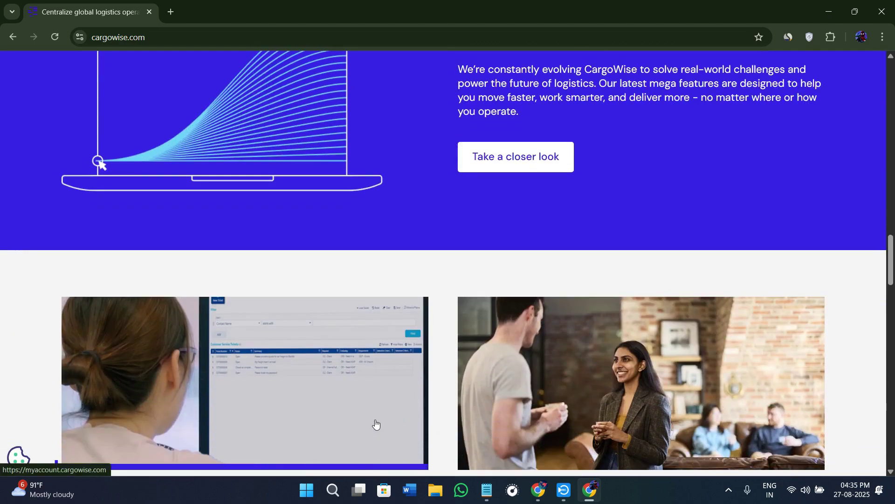
scroll(375, 428, down, 2)
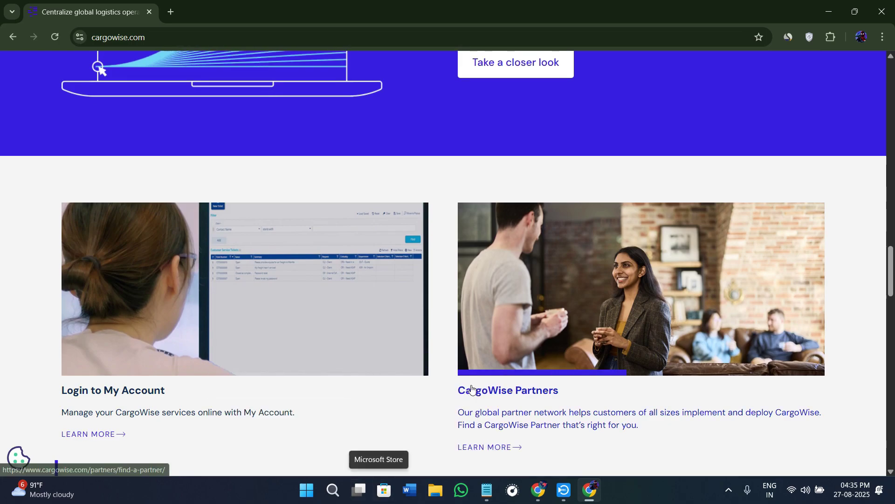
scroll(472, 390, up, 2)
scroll(472, 390, up, 1)
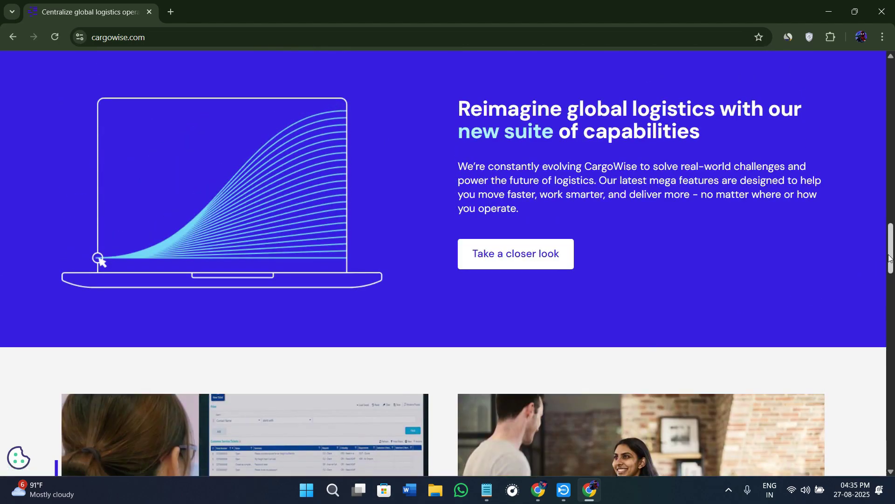
drag(889, 258, 889, 97)
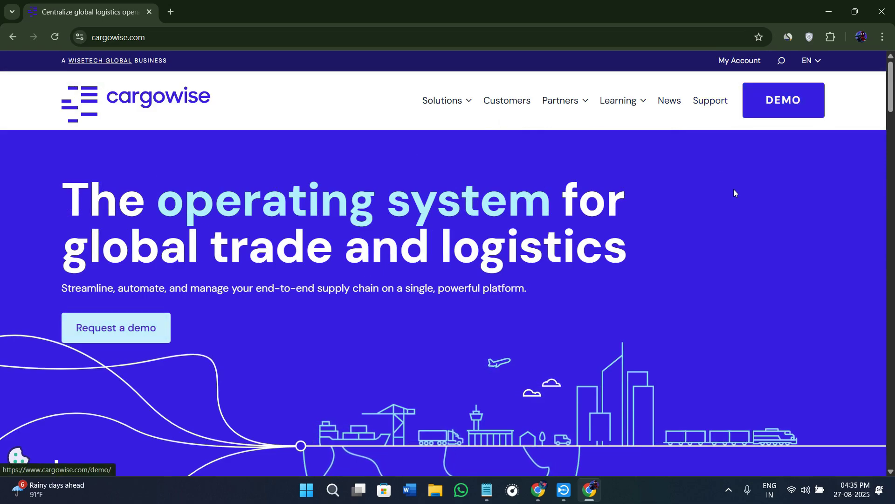
click(779, 100)
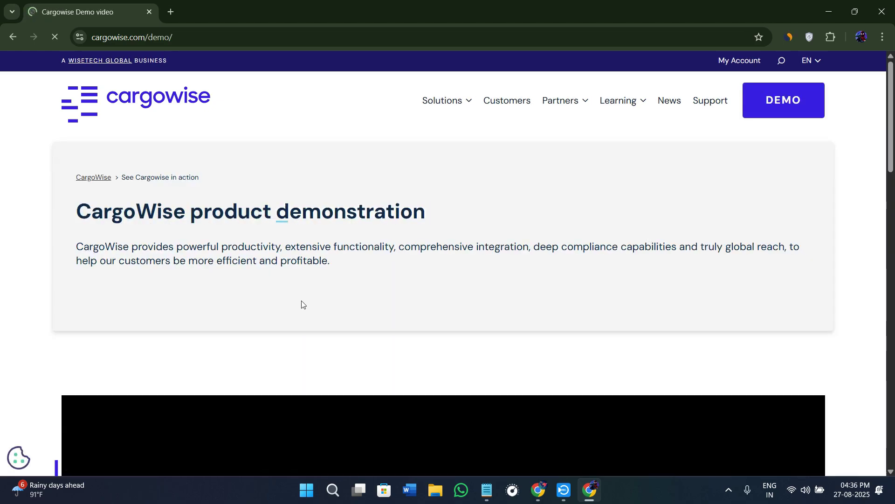
scroll(302, 304, down, 2)
scroll(301, 299, down, 2)
scroll(301, 299, down, 3)
scroll(301, 300, down, 1)
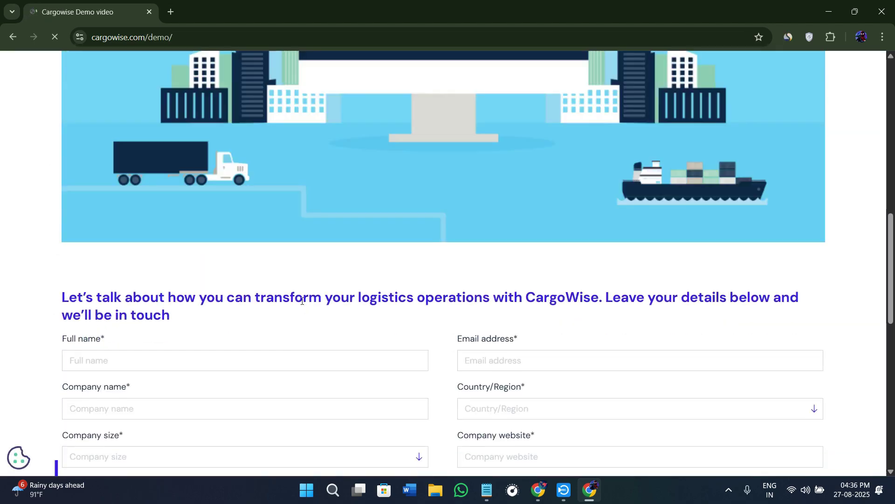
scroll(403, 133, up, 1)
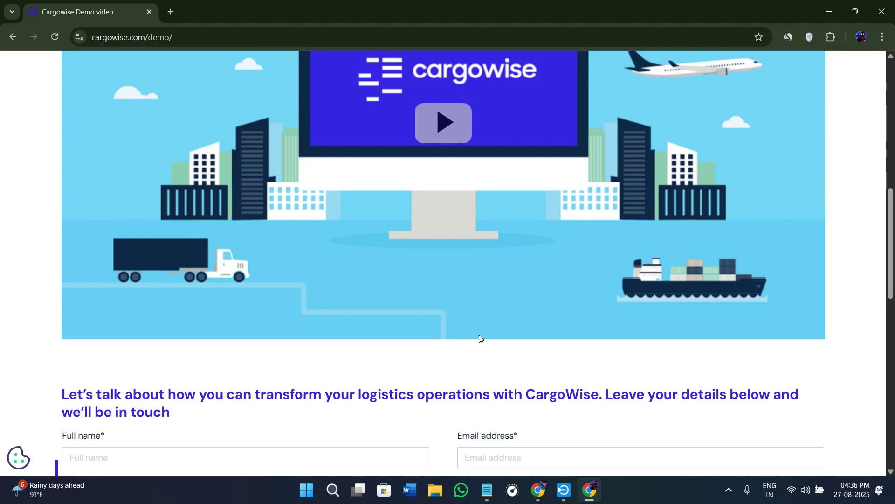
scroll(479, 339, down, 1)
scroll(480, 343, down, 1)
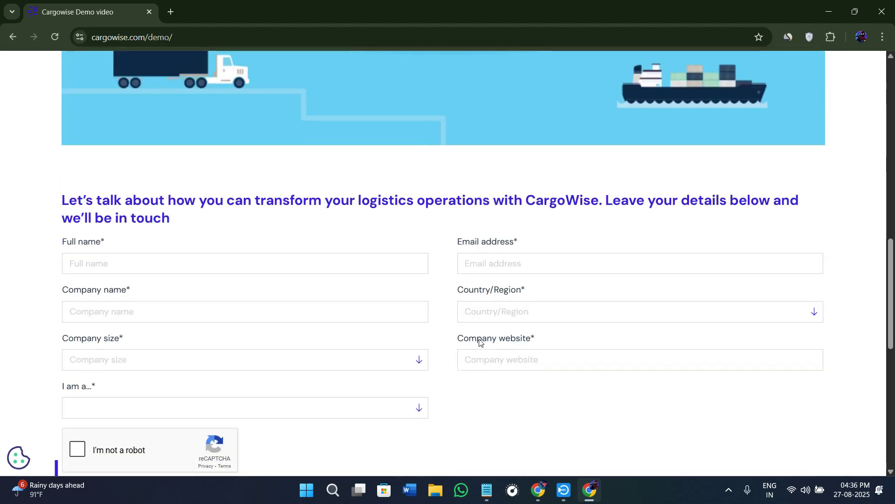
scroll(481, 352, down, 1)
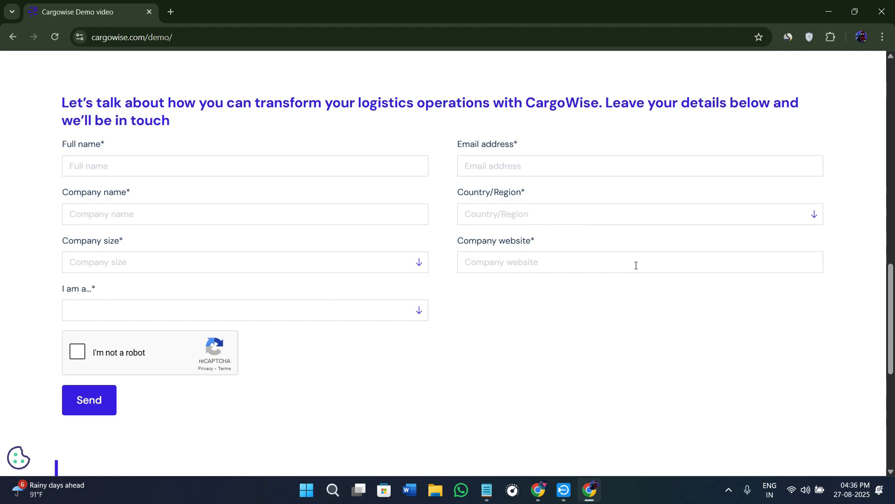
Look at the 'I am a...' role options and dismiss the list without choosing one.
click(225, 316)
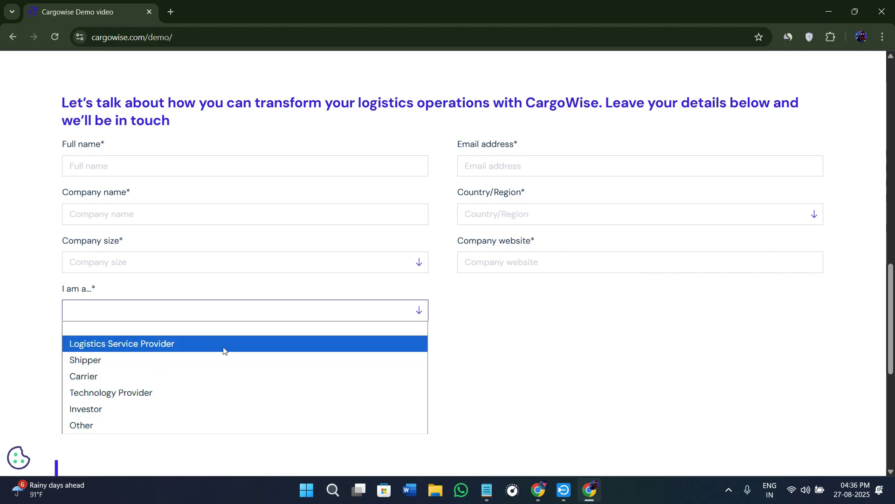
click(516, 391)
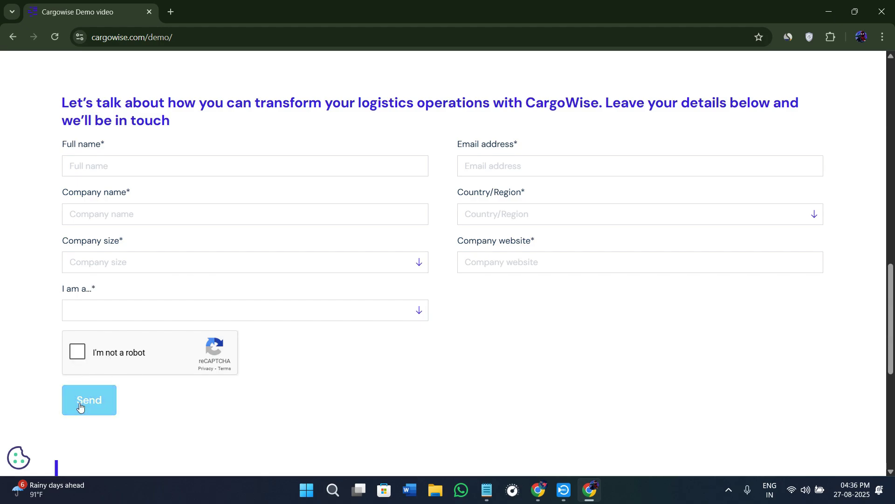
scroll(703, 421, down, 4)
scroll(705, 424, up, 2)
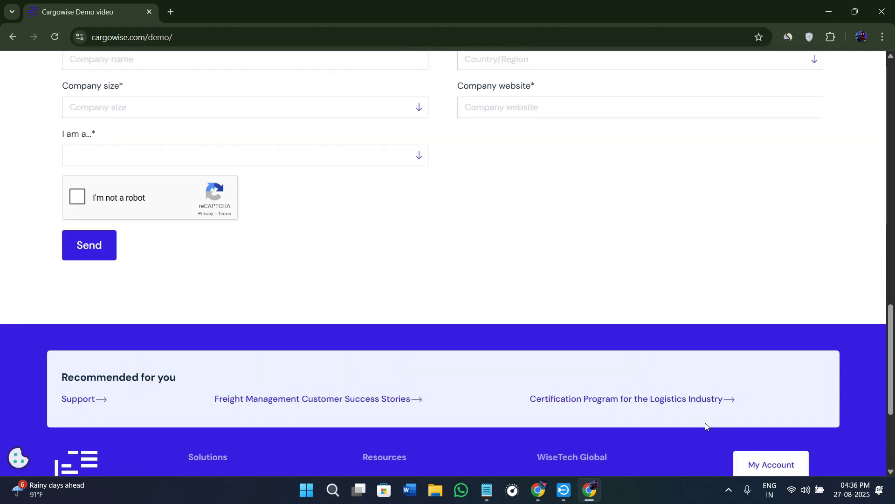
scroll(705, 424, up, 3)
scroll(705, 424, up, 2)
scroll(706, 424, up, 2)
scroll(705, 427, up, 3)
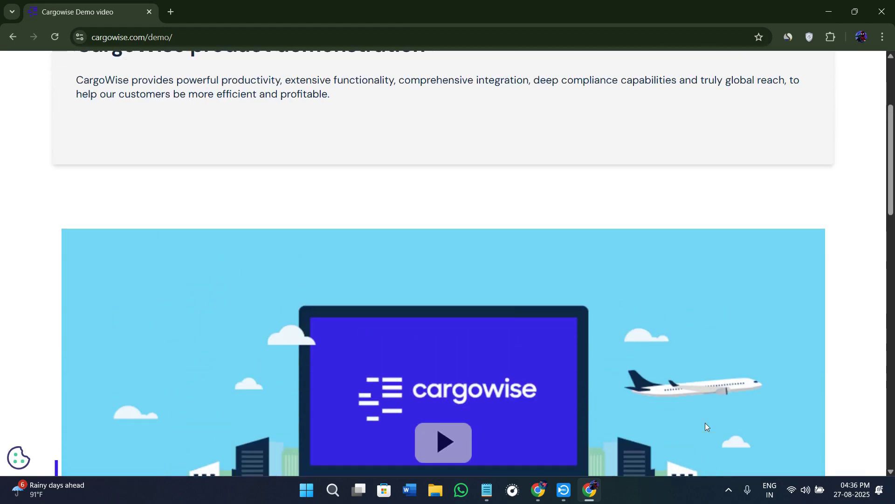
scroll(706, 427, up, 2)
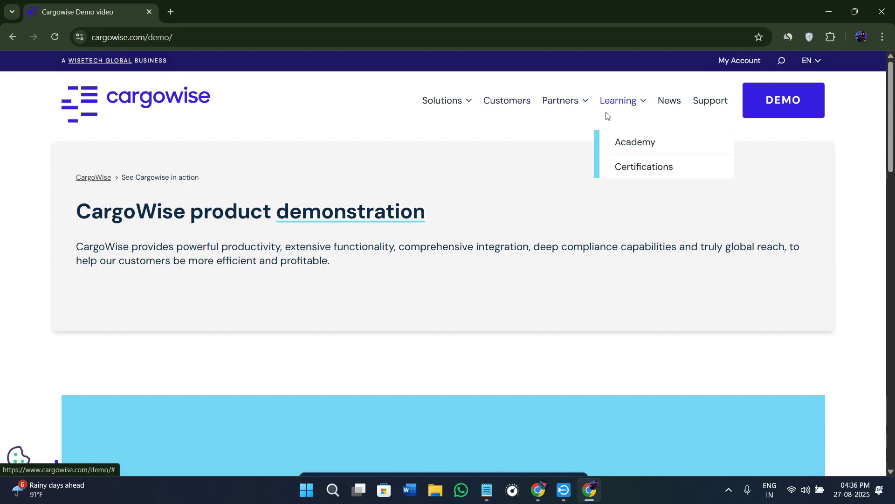
mouse_move(619, 100)
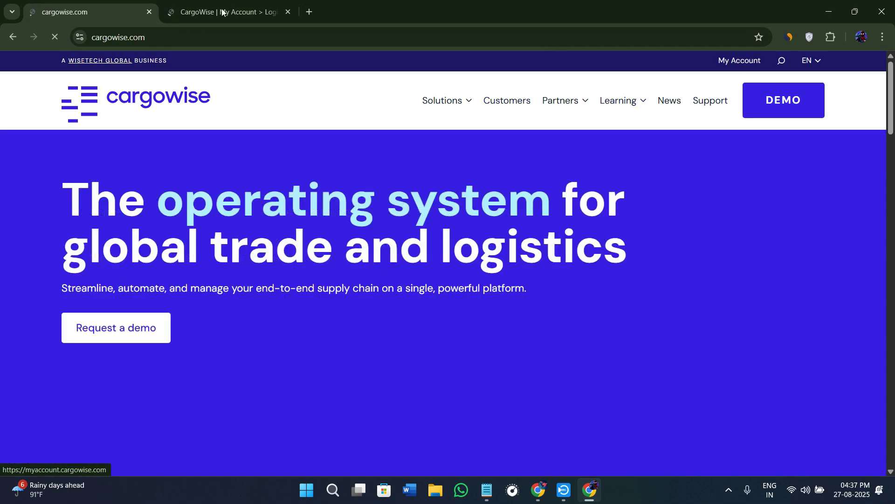
Switch to the 'CargoWise | My Account' tab to see its email login page.
click(222, 11)
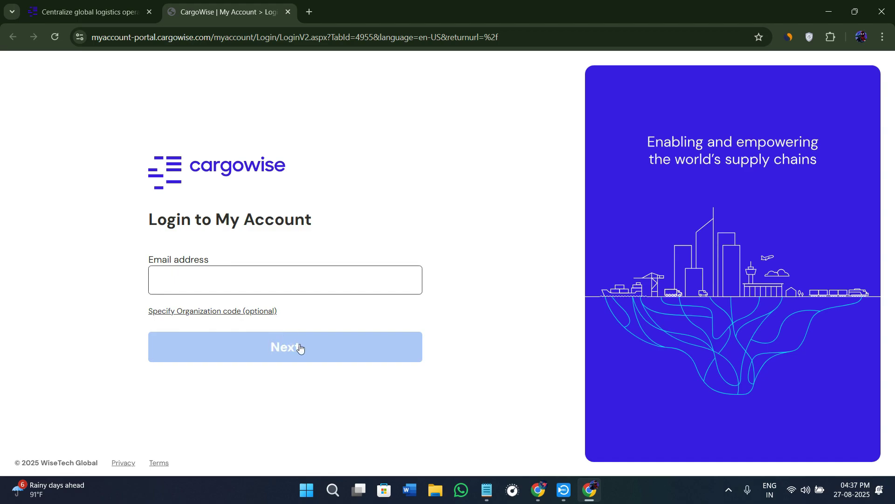
Go back to the cargowise.com homepage tab and scroll through its customer logos.
click(92, 12)
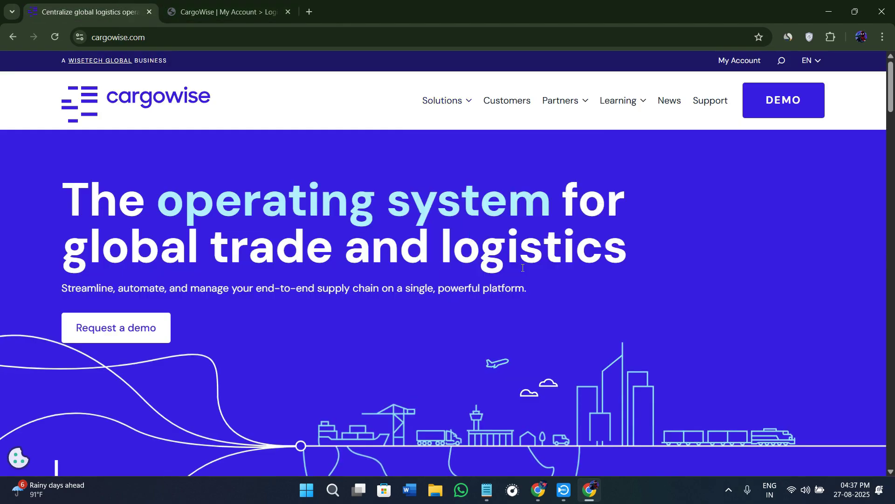
scroll(195, 291, down, 1)
scroll(284, 270, down, 2)
scroll(284, 276, down, 1)
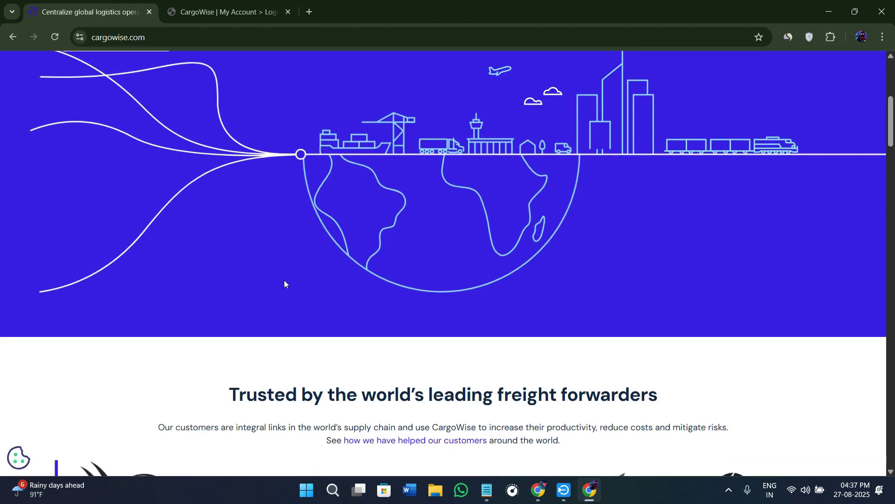
scroll(284, 280, down, 1)
scroll(284, 283, down, 3)
scroll(284, 283, down, 3)
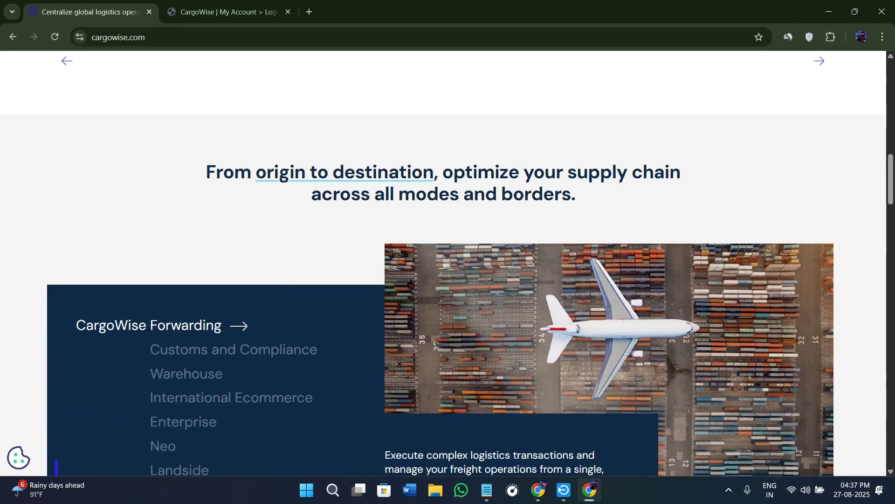
scroll(421, 275, up, 1)
scroll(419, 231, up, 2)
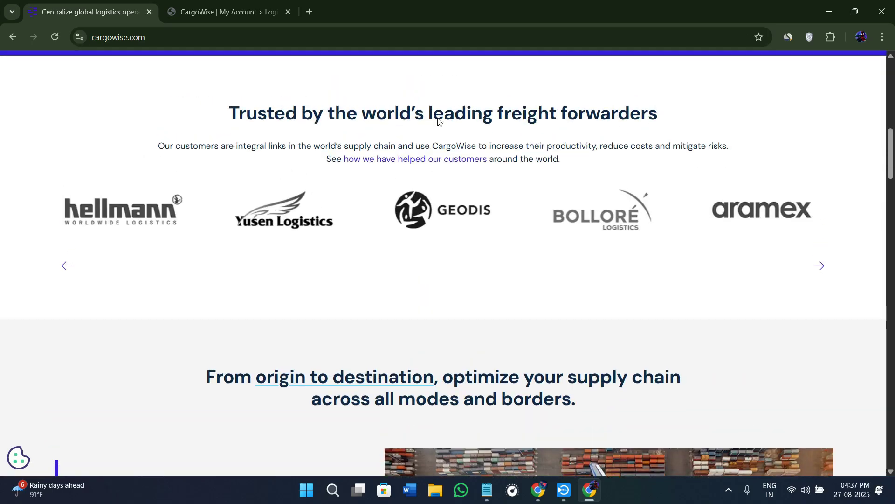
scroll(420, 170, up, 4)
scroll(420, 175, down, 6)
scroll(421, 196, up, 4)
scroll(892, 160, up, 1)
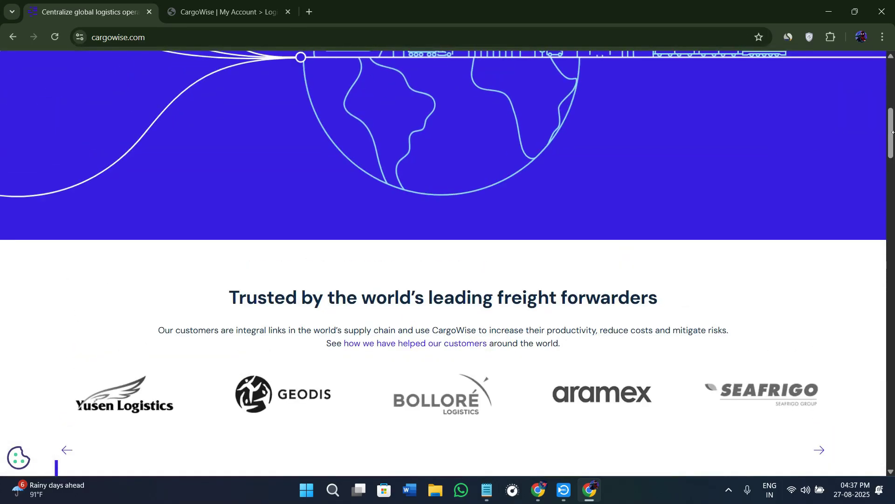
drag(892, 160, 892, 112)
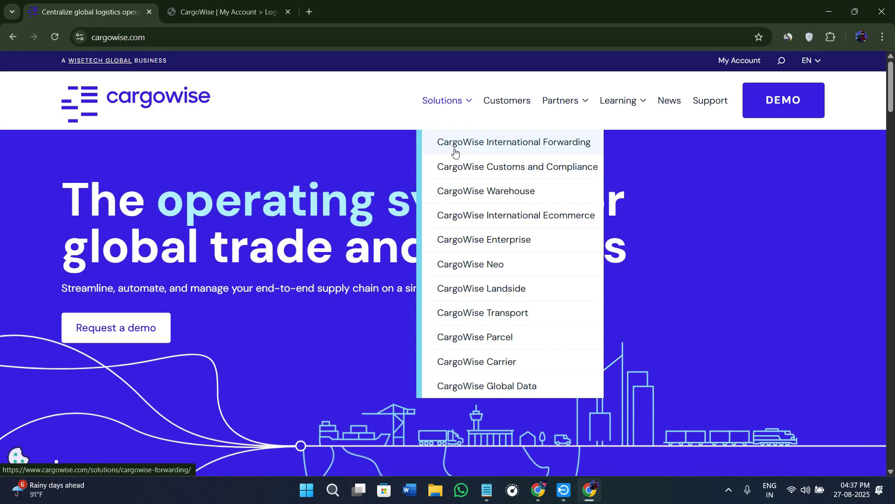
Open CargoWise International Forwarding from the Solutions menu and scroll down its page.
click(474, 152)
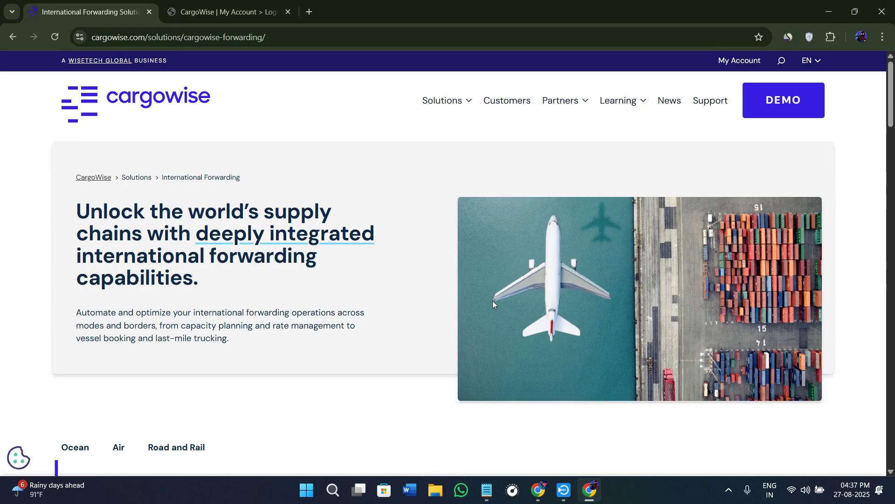
scroll(493, 309, down, 1)
scroll(493, 311, down, 3)
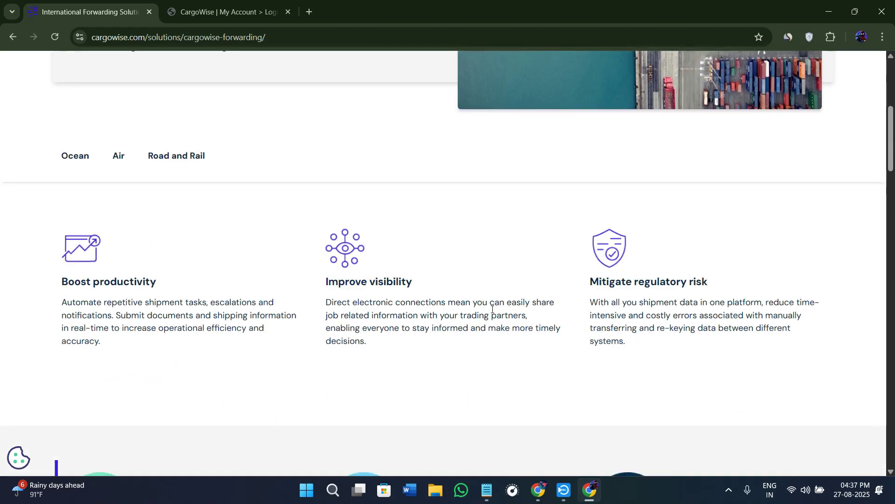
scroll(493, 309, down, 3)
scroll(494, 312, down, 3)
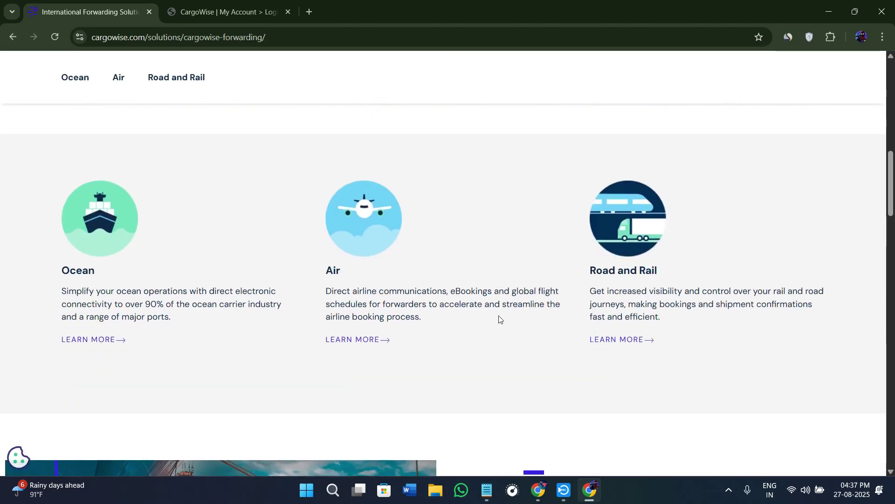
scroll(499, 320, down, 1)
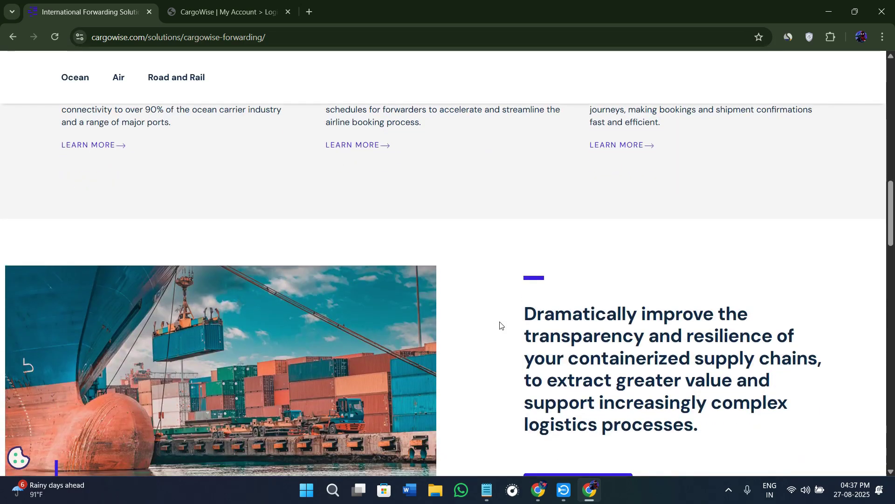
scroll(500, 325, down, 3)
scroll(500, 325, down, 4)
scroll(501, 326, down, 3)
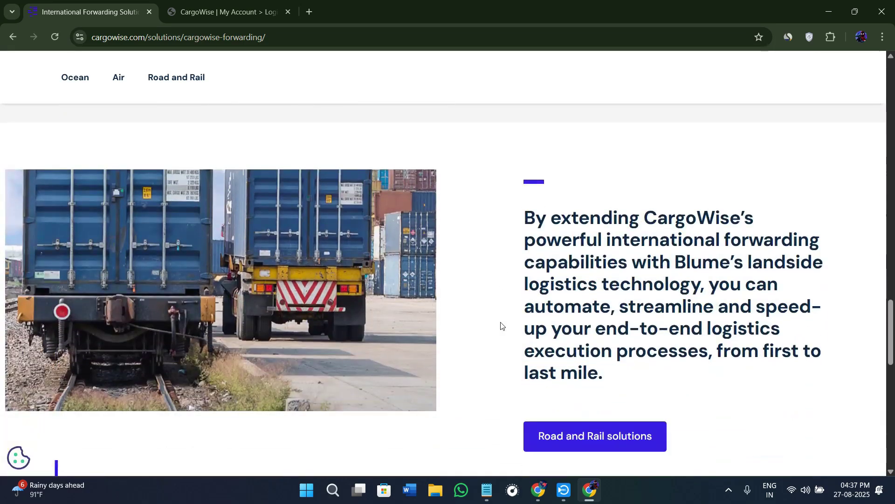
scroll(500, 326, down, 3)
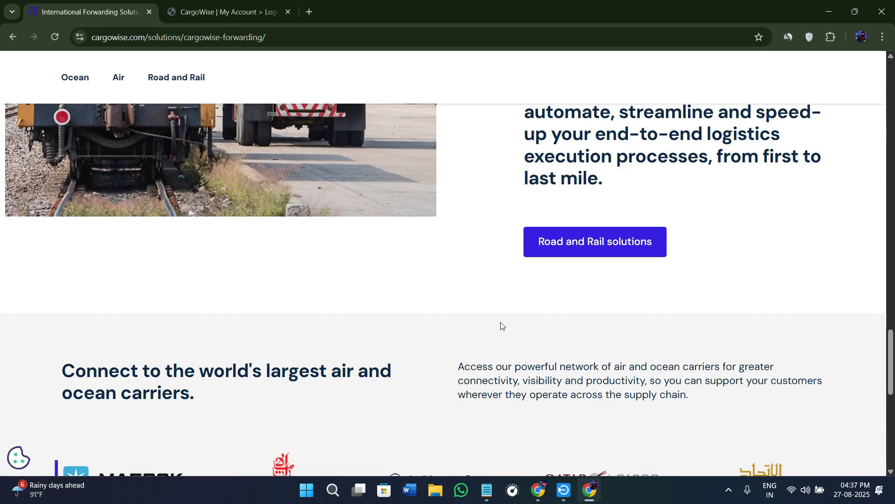
scroll(501, 326, down, 3)
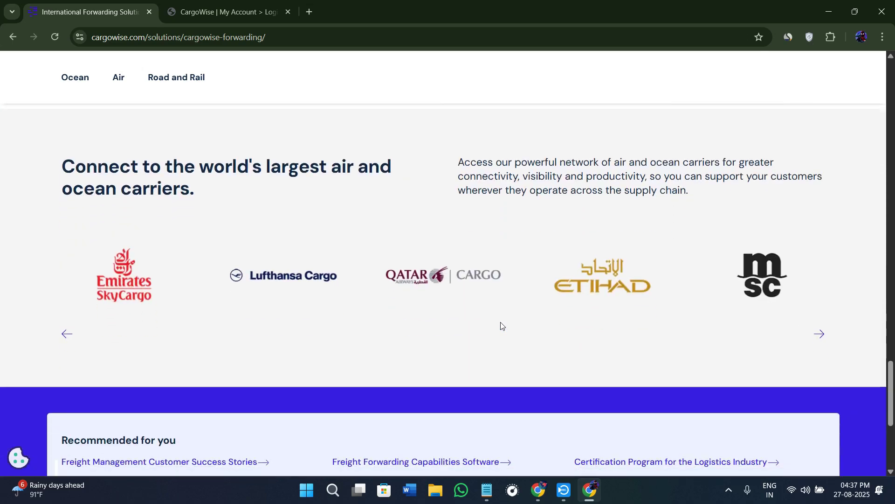
scroll(501, 323, down, 4)
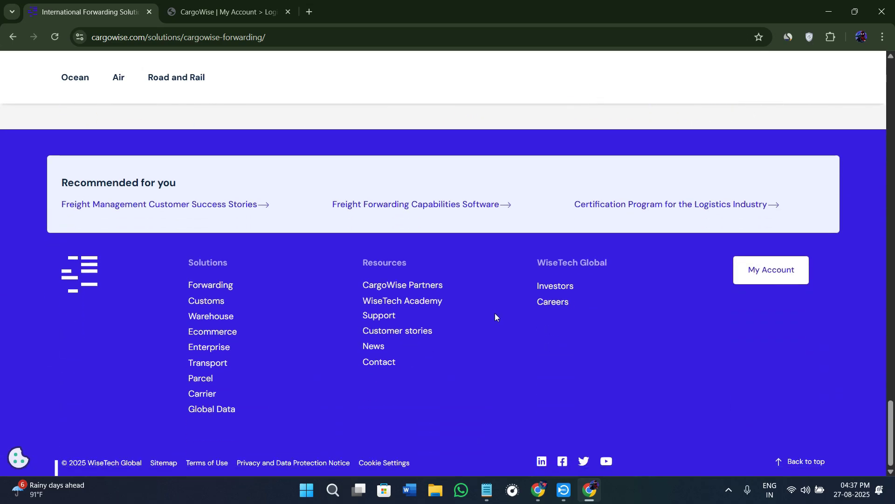
scroll(495, 313, up, 5)
drag(891, 405, 869, 63)
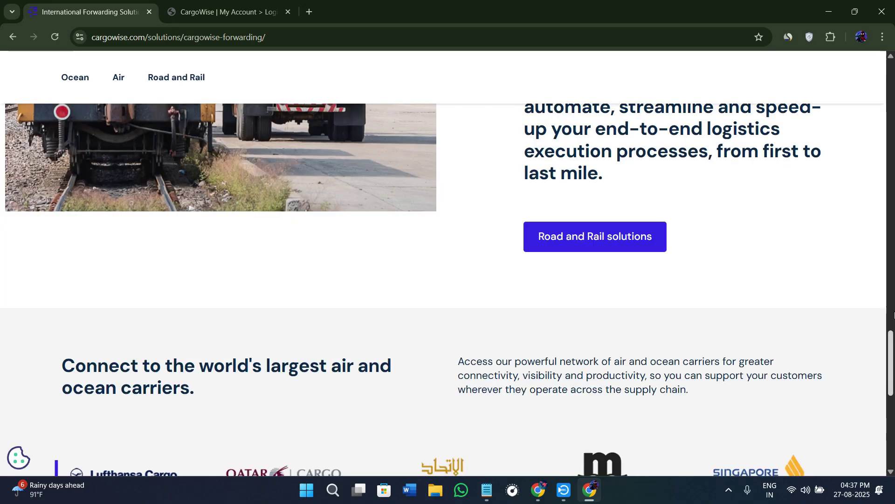
mouse_move(446, 100)
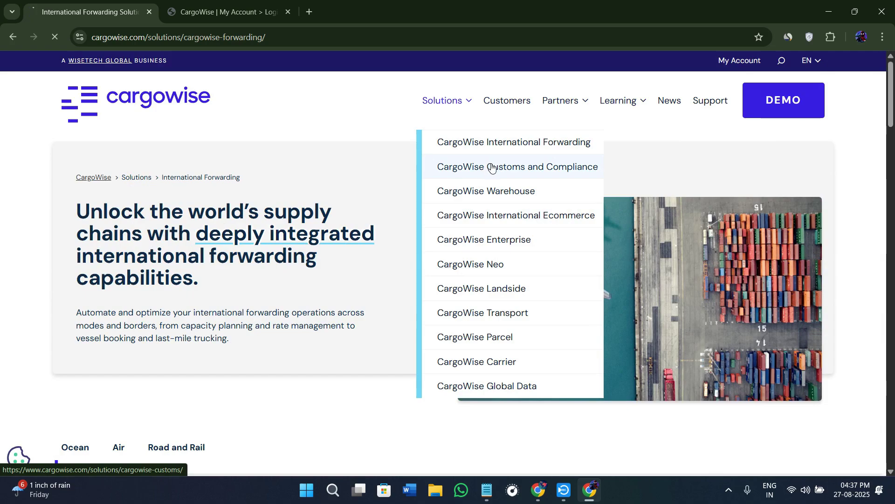
Open Customs and Compliance and zoom its global footprint map into North America.
click(491, 168)
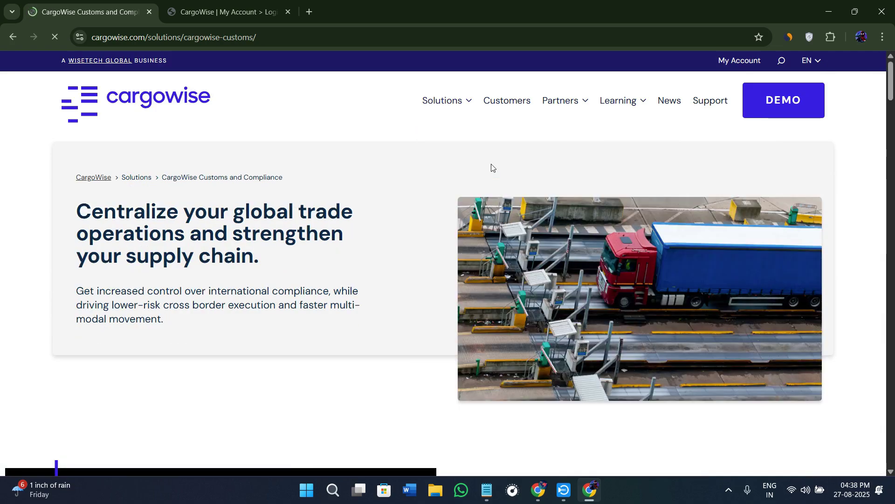
scroll(358, 336, down, 3)
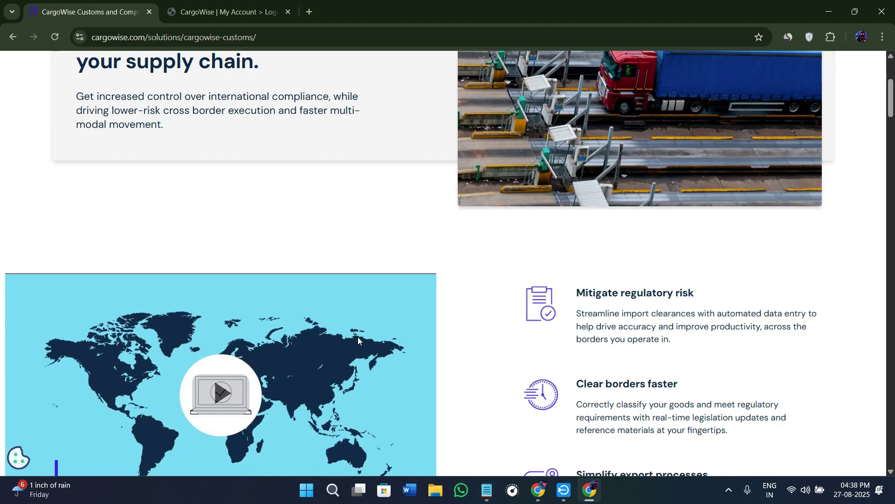
scroll(358, 337, down, 3)
scroll(357, 341, down, 2)
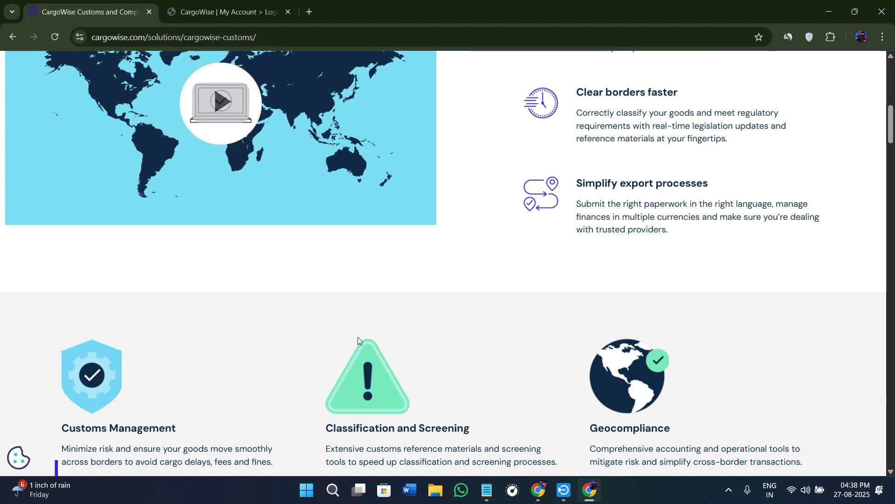
scroll(357, 337, down, 2)
scroll(357, 337, down, 2)
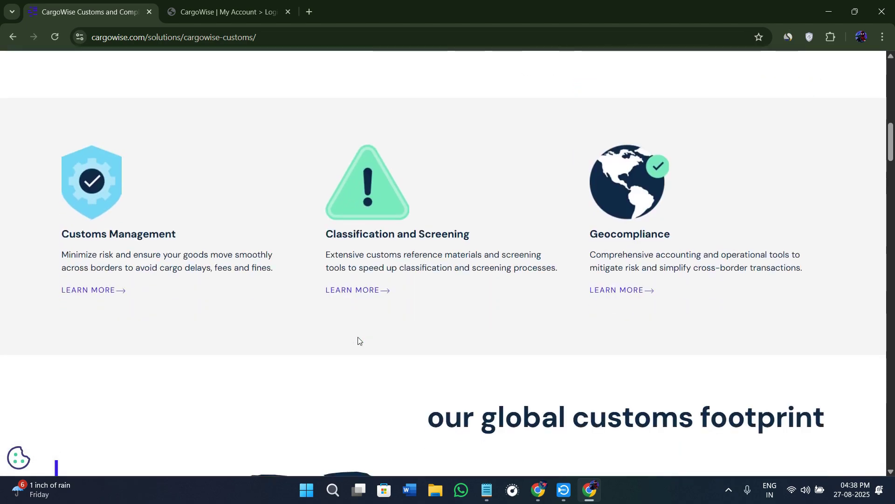
scroll(357, 340, up, 1)
scroll(358, 340, down, 2)
scroll(361, 344, down, 1)
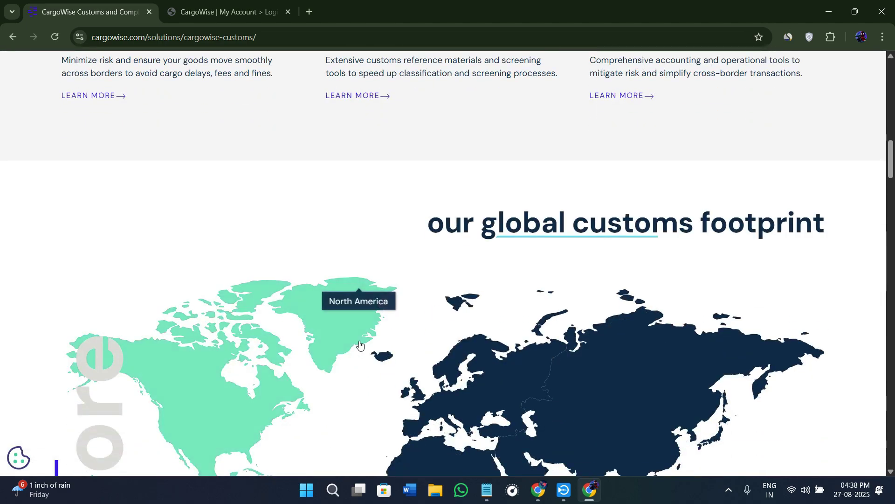
click(360, 345)
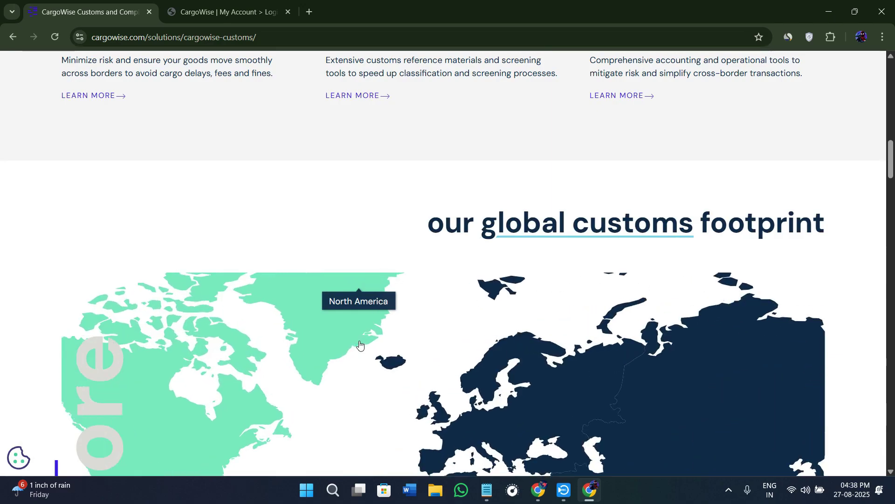
scroll(469, 214, up, 2)
scroll(466, 224, up, 5)
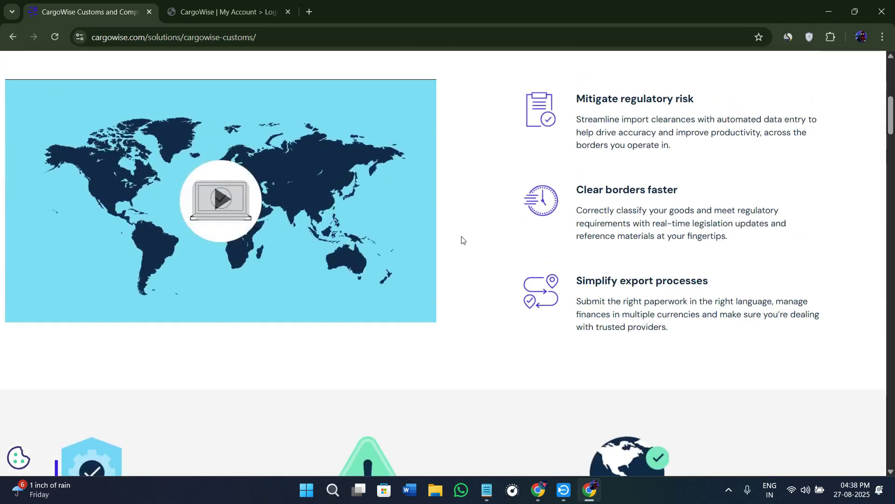
scroll(461, 239, up, 3)
scroll(461, 239, up, 3)
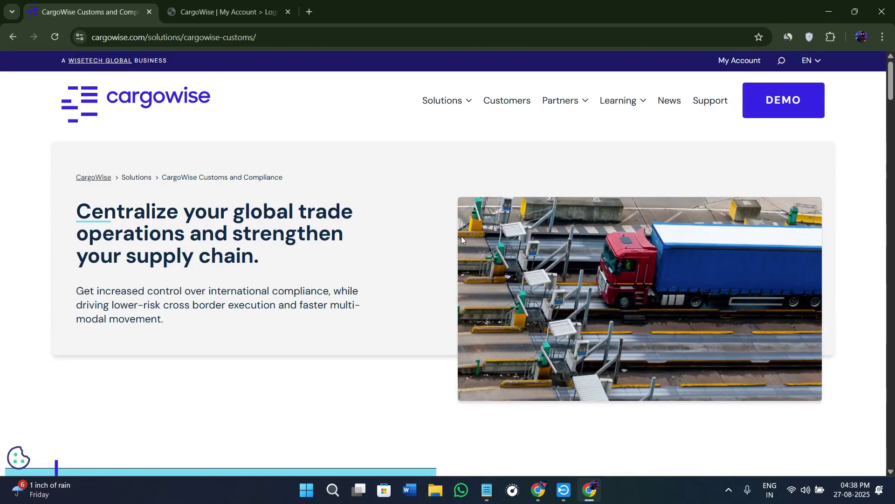
mouse_move(446, 100)
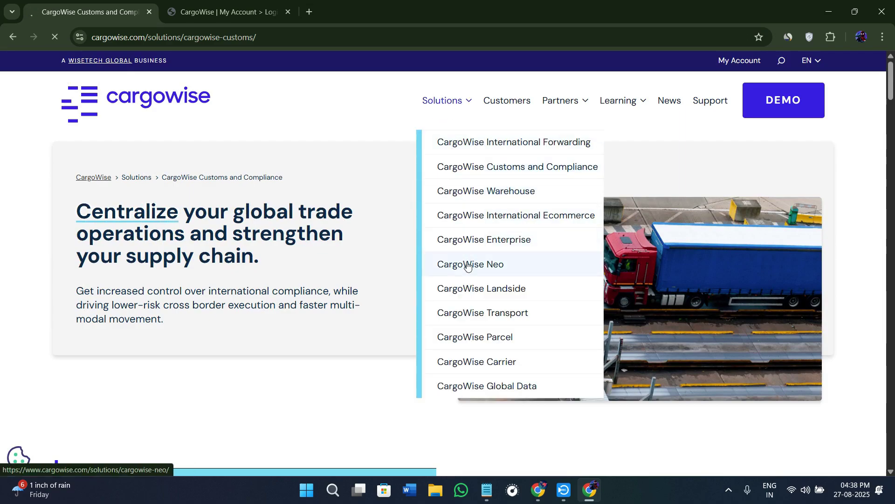
Pick CargoWise Neo from the Solutions dropdown.
click(468, 266)
scroll(293, 242, down, 1)
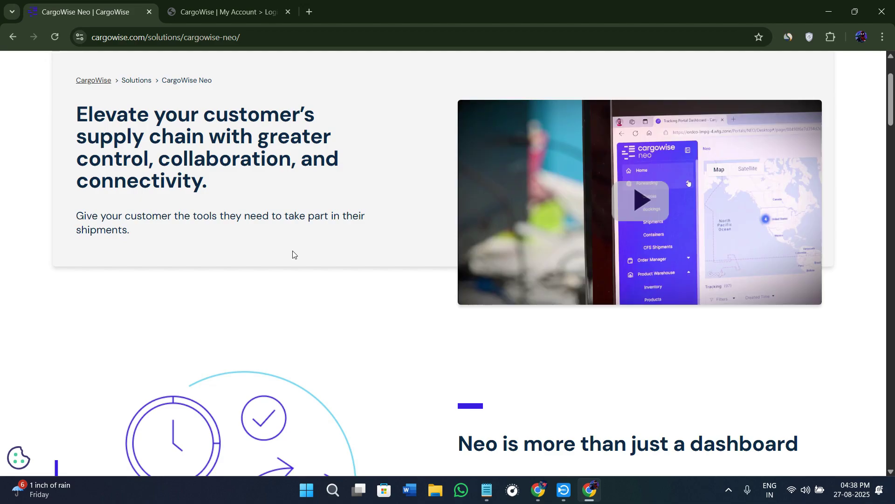
scroll(299, 252, down, 2)
scroll(302, 253, down, 1)
scroll(379, 259, down, 1)
scroll(378, 261, down, 1)
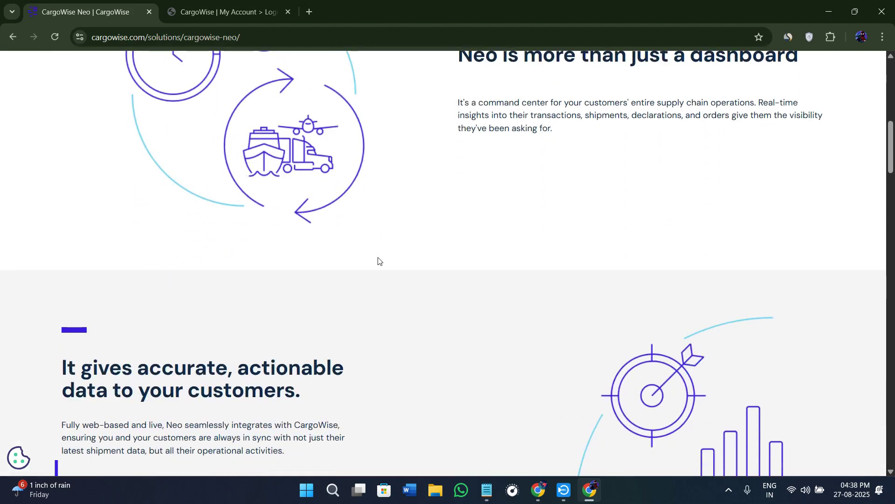
scroll(380, 261, down, 1)
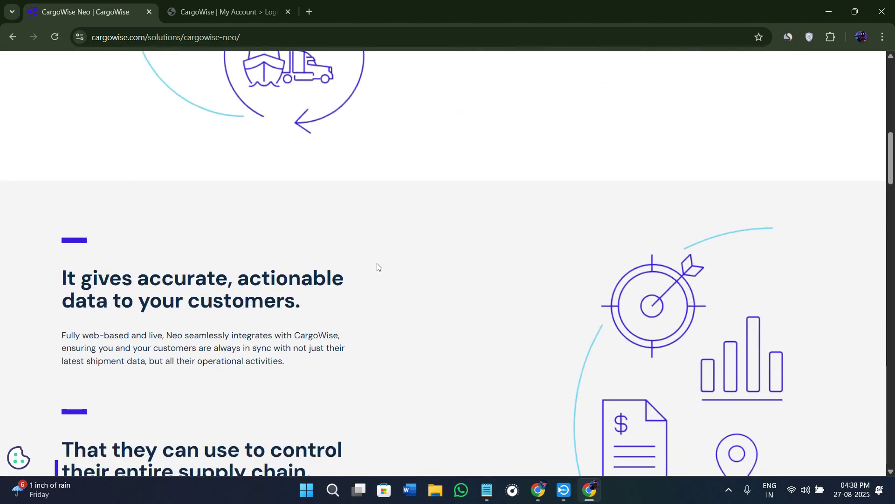
scroll(376, 266, down, 1)
scroll(376, 267, down, 2)
scroll(378, 267, down, 1)
scroll(379, 266, down, 1)
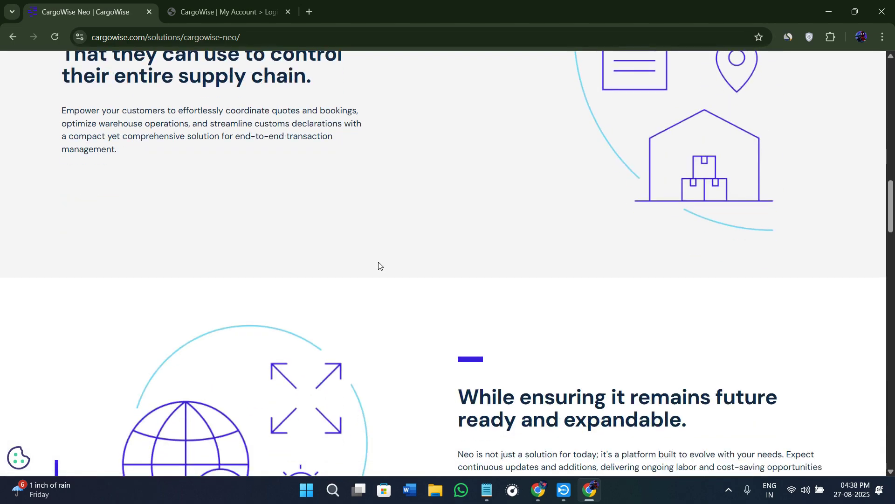
scroll(376, 267, down, 2)
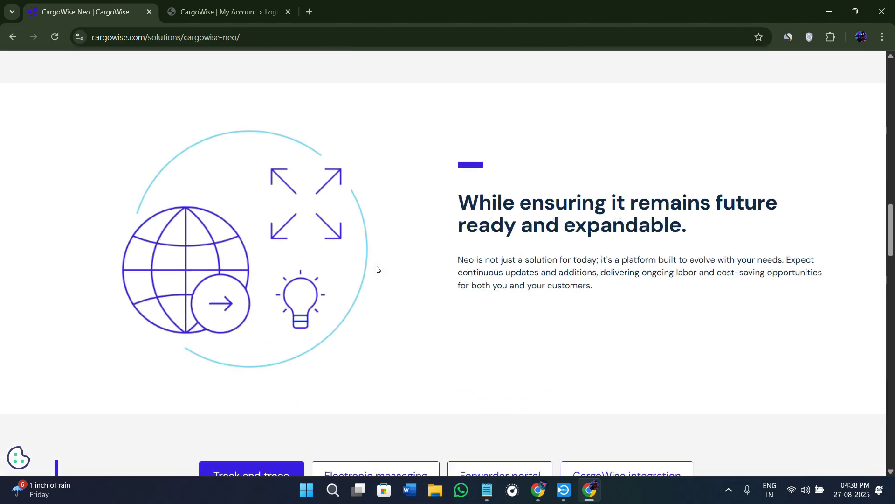
scroll(375, 266, up, 2)
scroll(375, 265, up, 1)
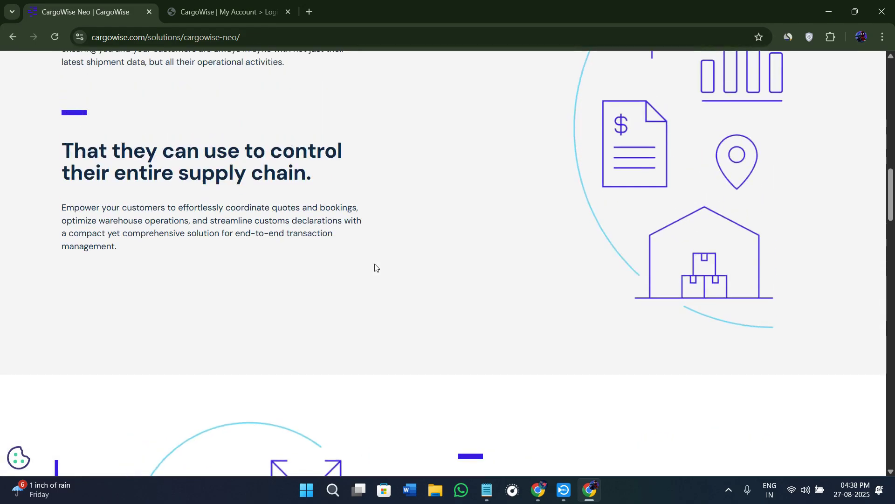
scroll(328, 252, up, 2)
scroll(291, 240, up, 3)
scroll(291, 240, up, 1)
scroll(290, 240, up, 2)
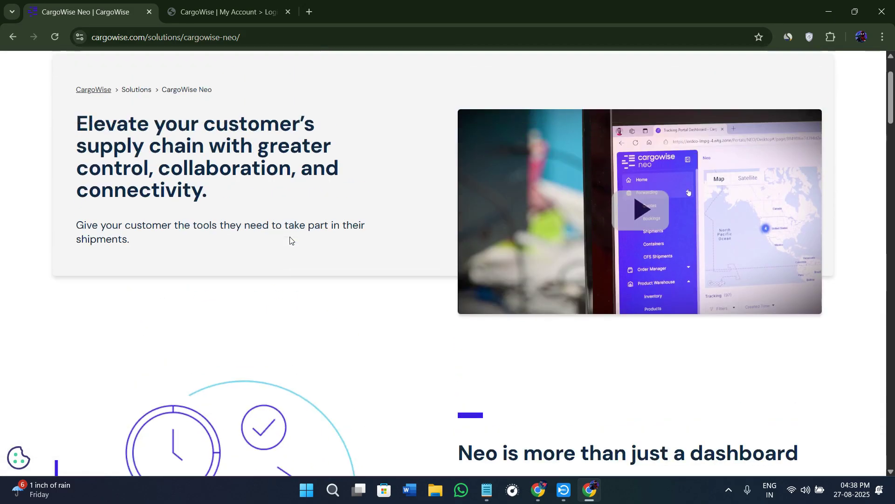
scroll(291, 239, up, 2)
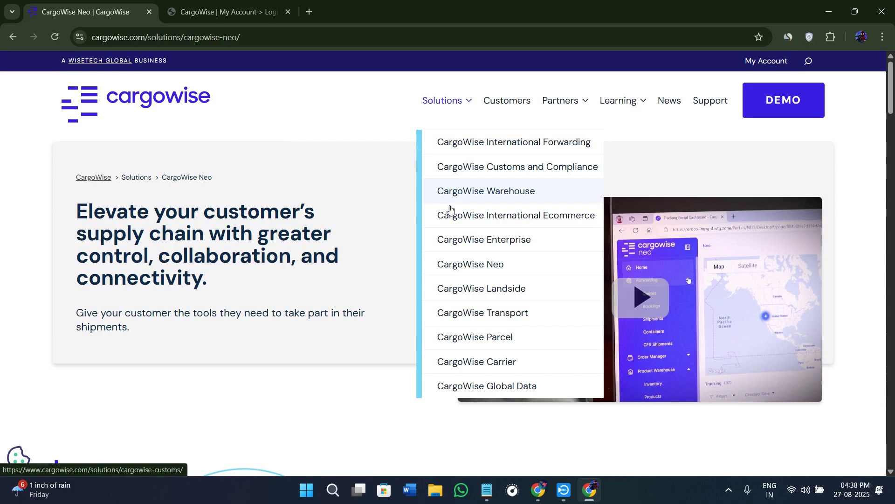
mouse_move(446, 101)
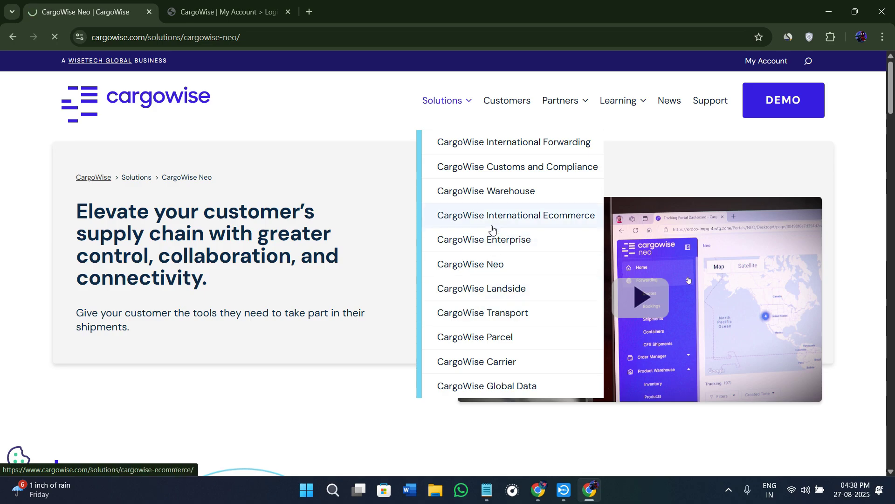
Pick CargoWise International Ecommerce from the Solutions dropdown.
click(493, 229)
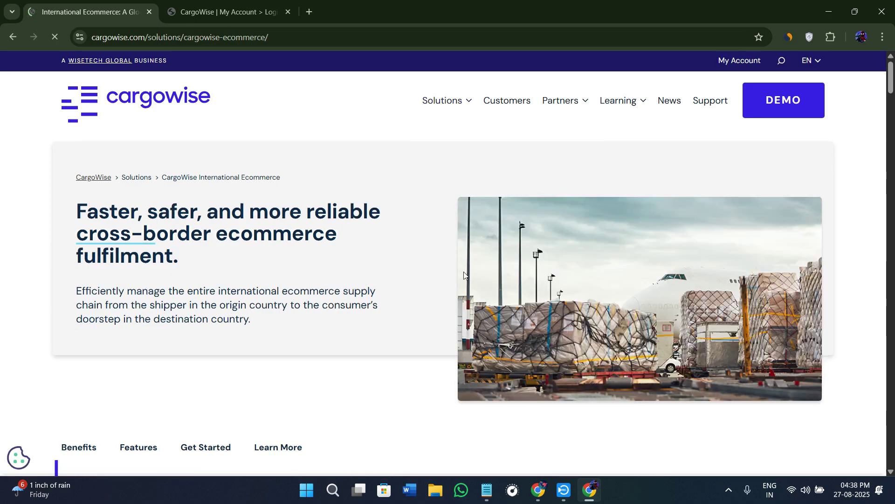
scroll(380, 339, down, 1)
scroll(379, 339, down, 3)
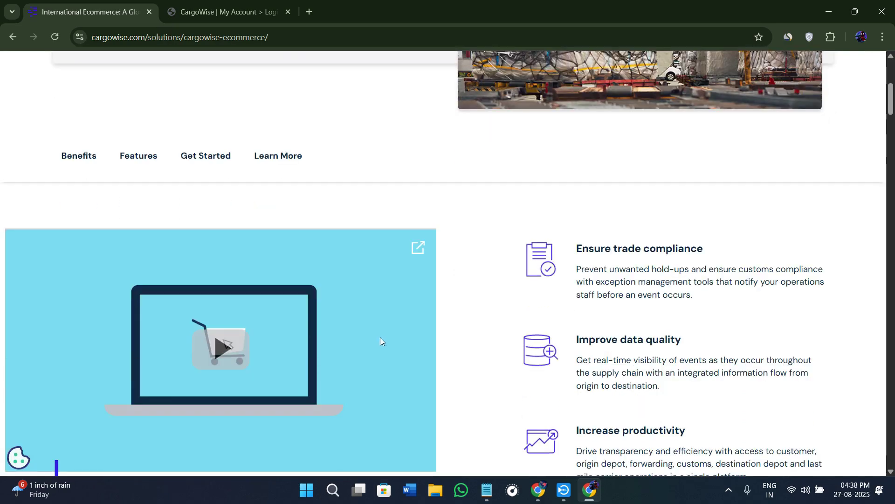
scroll(382, 331, down, 2)
scroll(393, 310, down, 1)
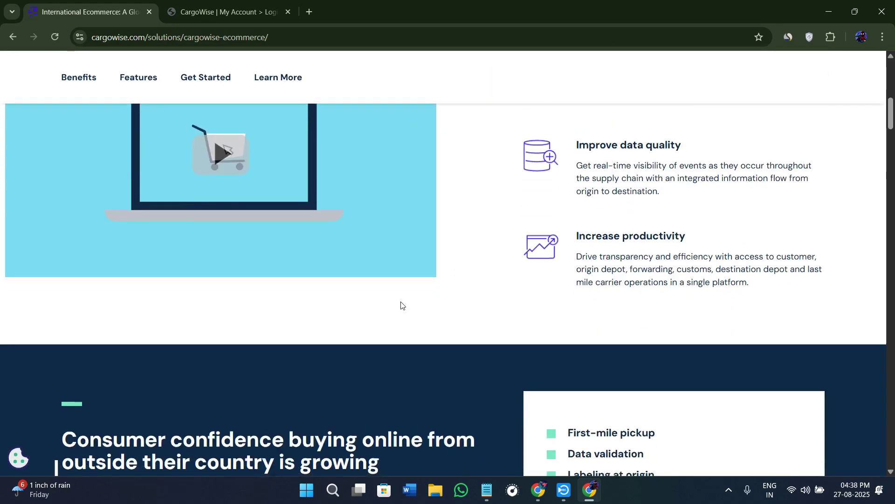
scroll(401, 305, down, 1)
scroll(409, 315, down, 2)
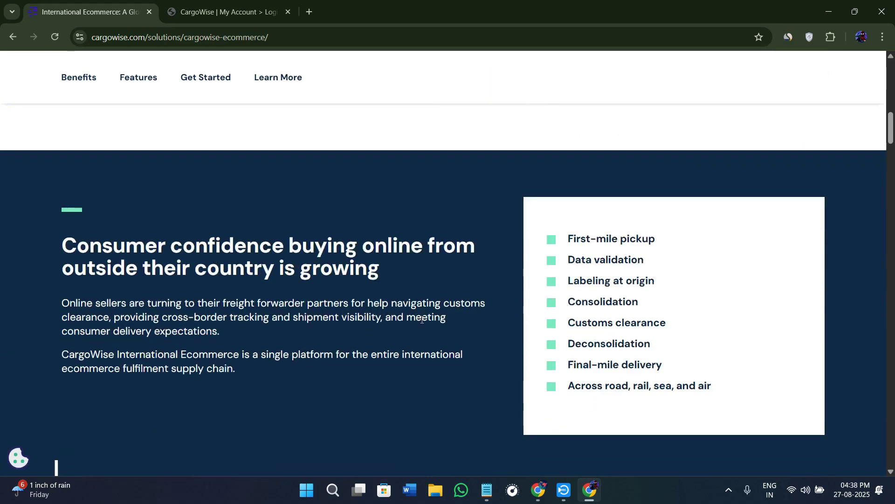
scroll(420, 319, down, 1)
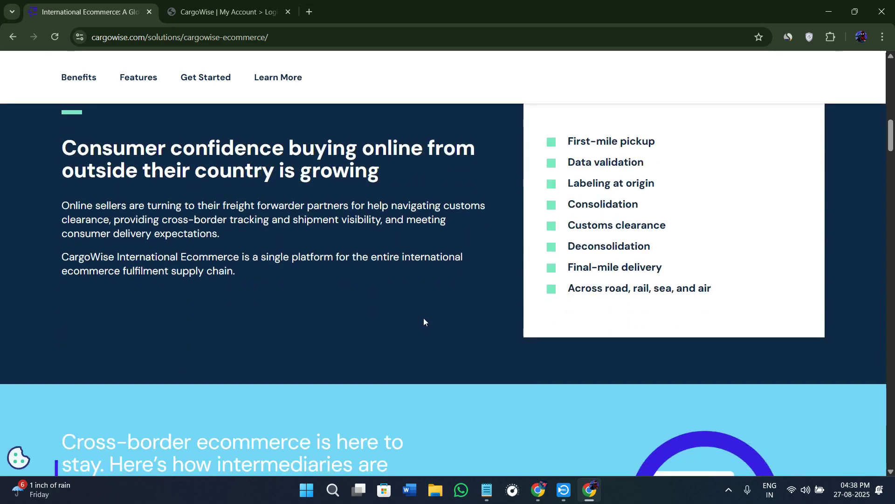
scroll(424, 322, up, 1)
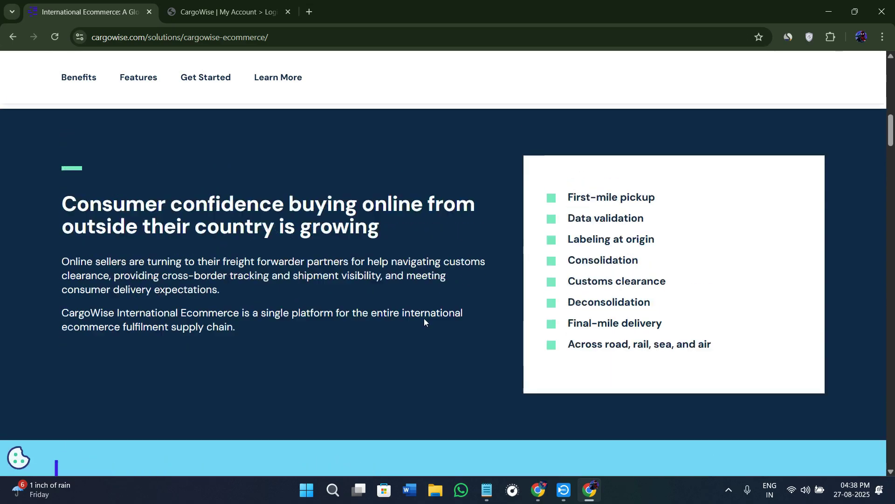
scroll(424, 324, up, 1)
scroll(424, 331, up, 5)
scroll(424, 330, up, 5)
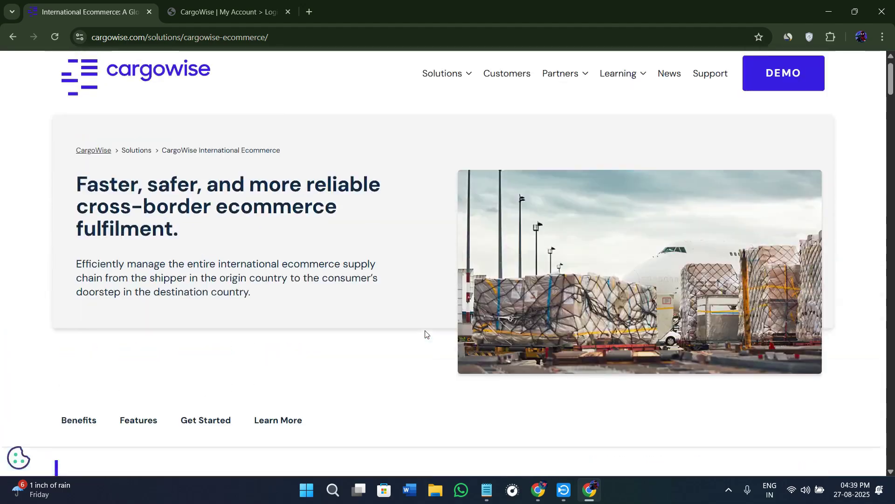
scroll(415, 333, down, 2)
scroll(401, 322, up, 1)
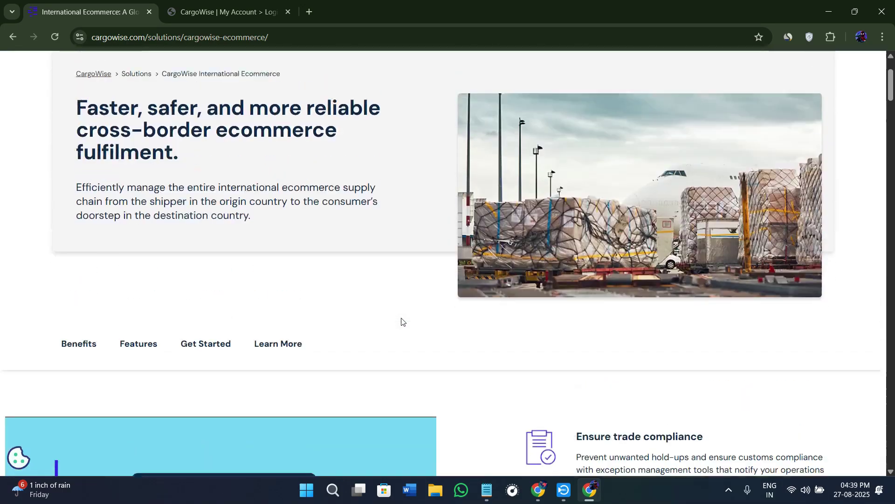
scroll(400, 320, up, 2)
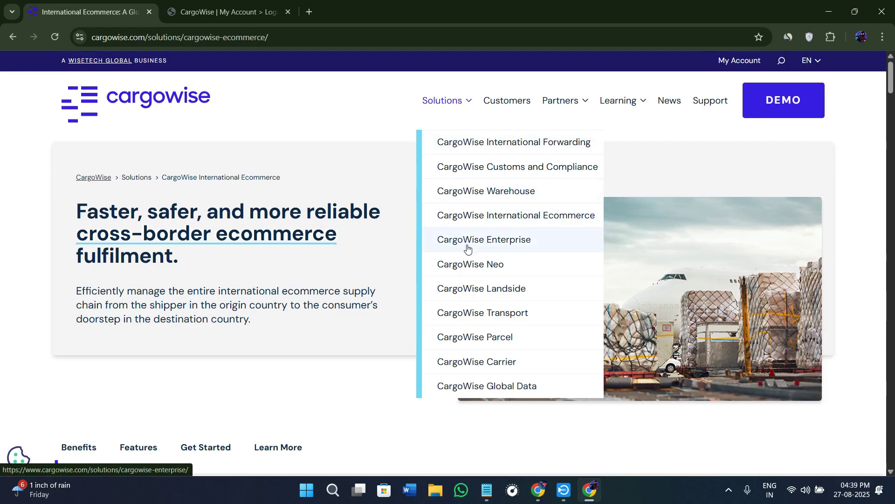
Pick CargoWise Warehouse from the Solutions dropdown.
click(495, 192)
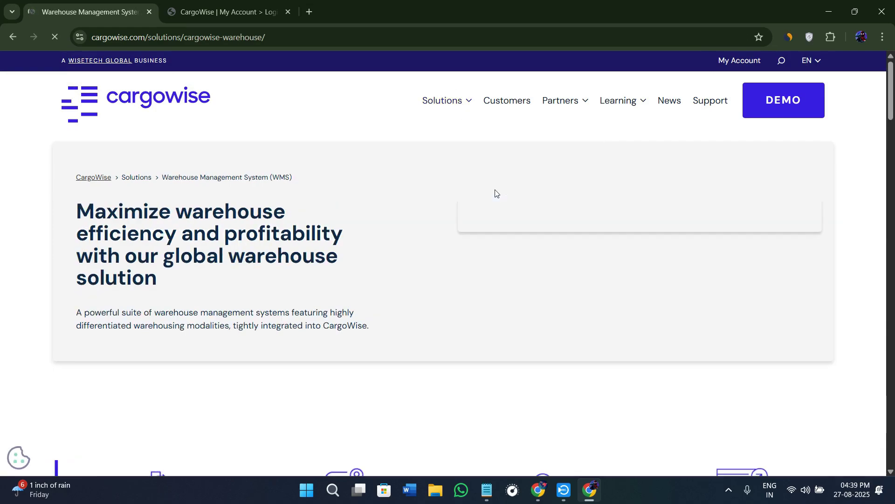
scroll(486, 248, down, 4)
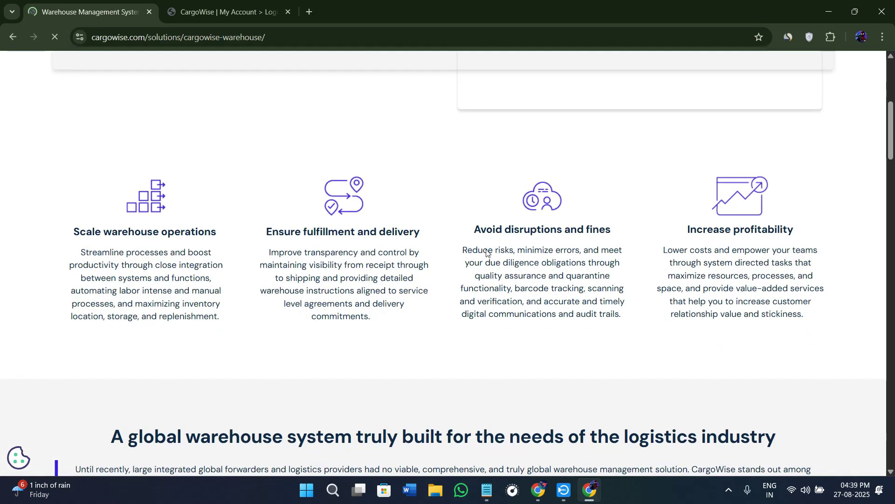
scroll(479, 263, down, 3)
scroll(480, 264, down, 2)
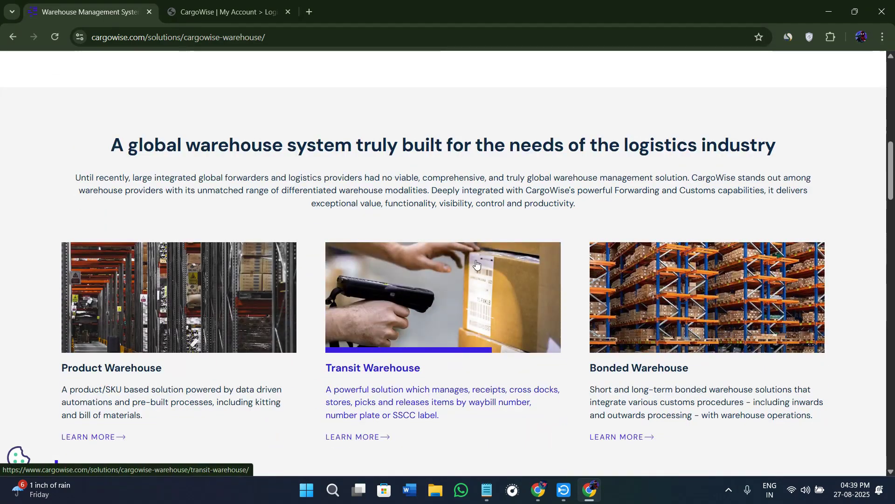
scroll(471, 270, down, 4)
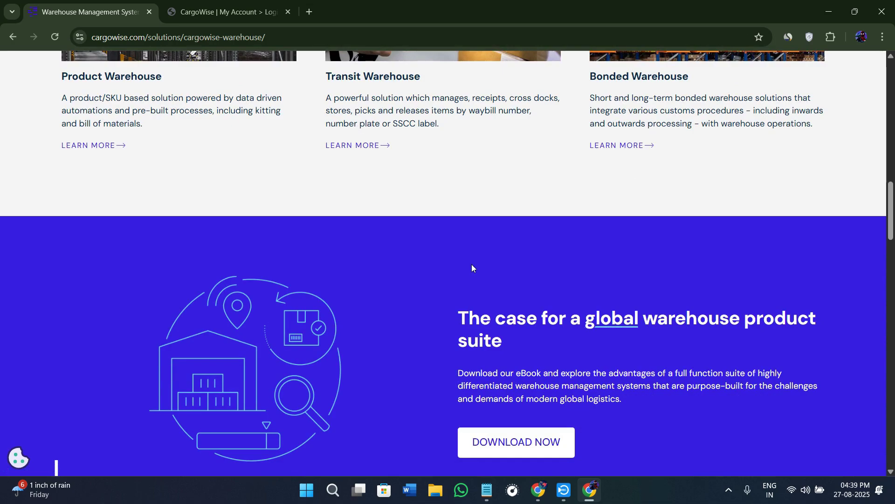
scroll(471, 264, down, 1)
scroll(469, 239, down, 3)
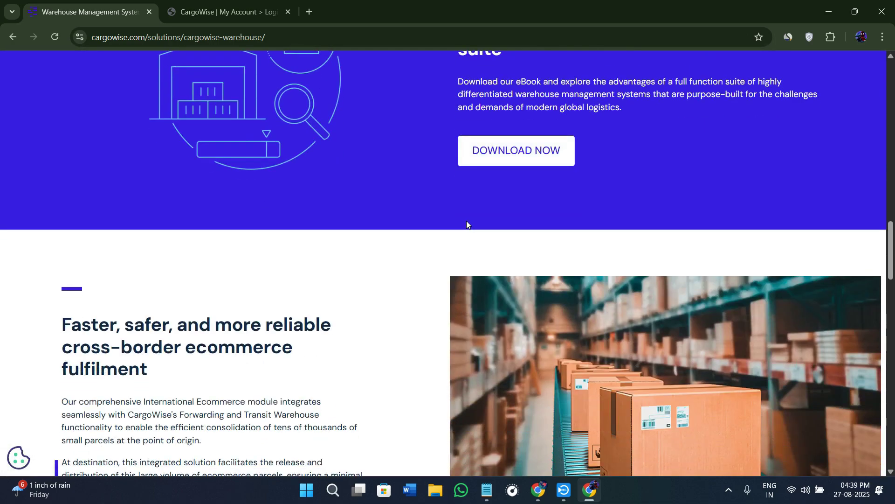
scroll(467, 223, down, 2)
scroll(466, 224, down, 1)
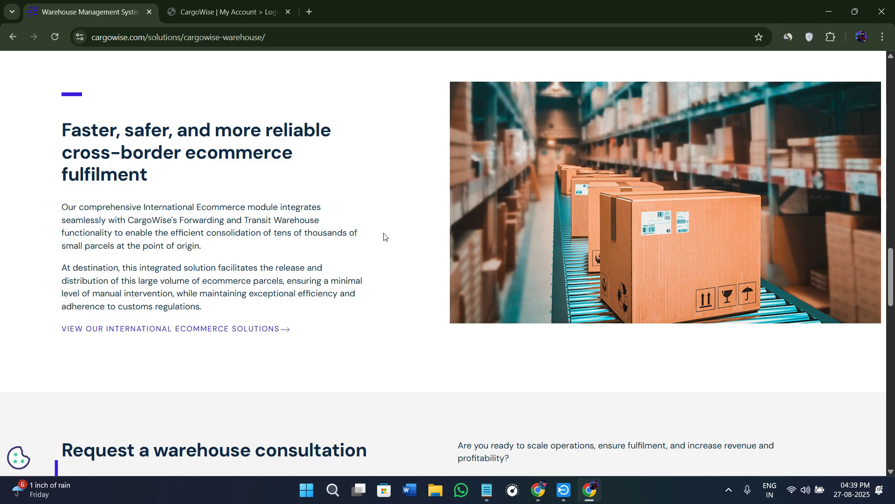
scroll(383, 236, down, 3)
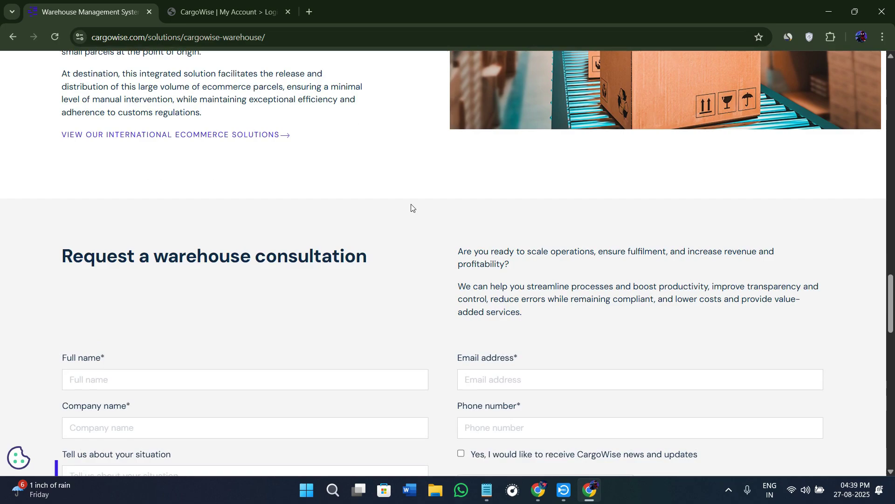
scroll(412, 207, down, 2)
scroll(411, 207, down, 3)
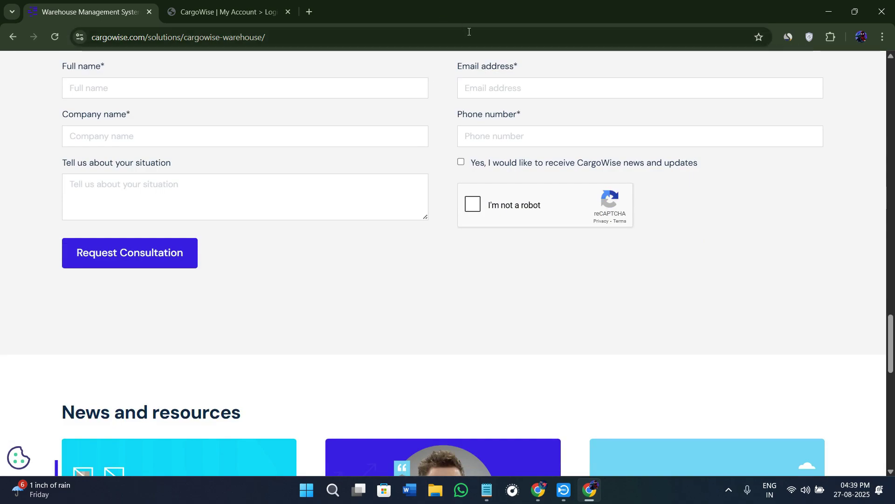
scroll(216, 293, up, 3)
scroll(302, 244, up, 1)
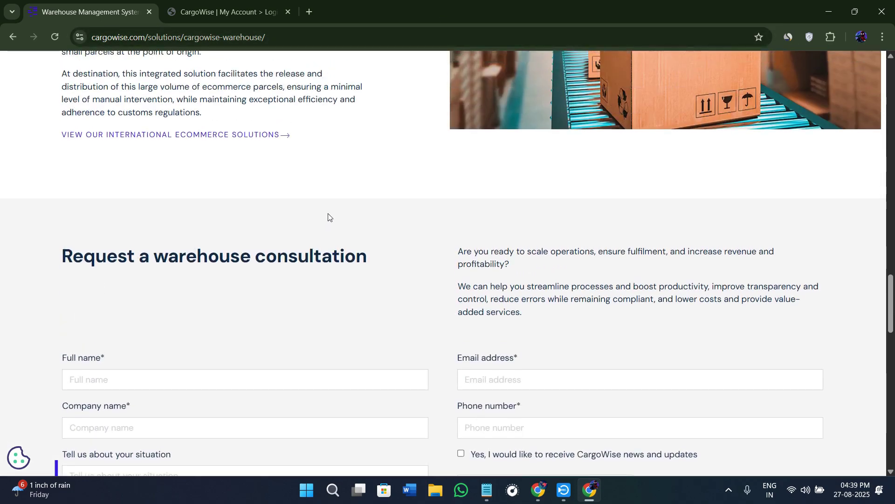
scroll(415, 382, down, 2)
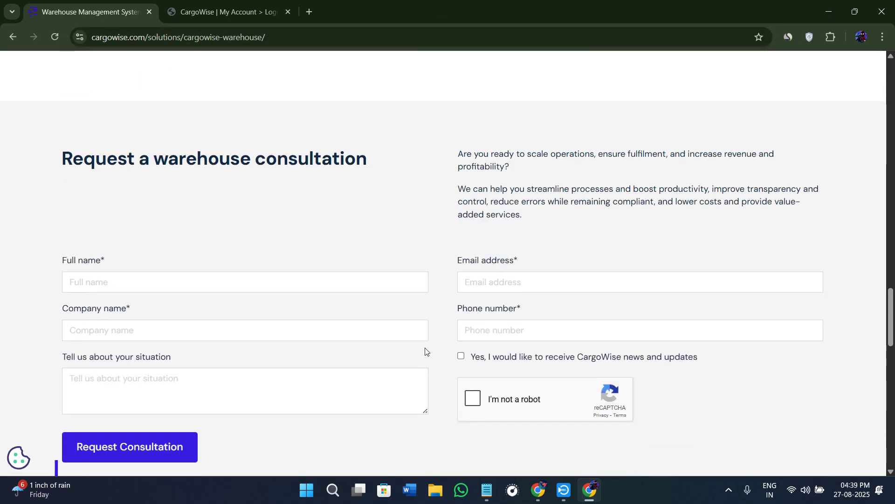
scroll(424, 352, down, 1)
scroll(578, 277, up, 1)
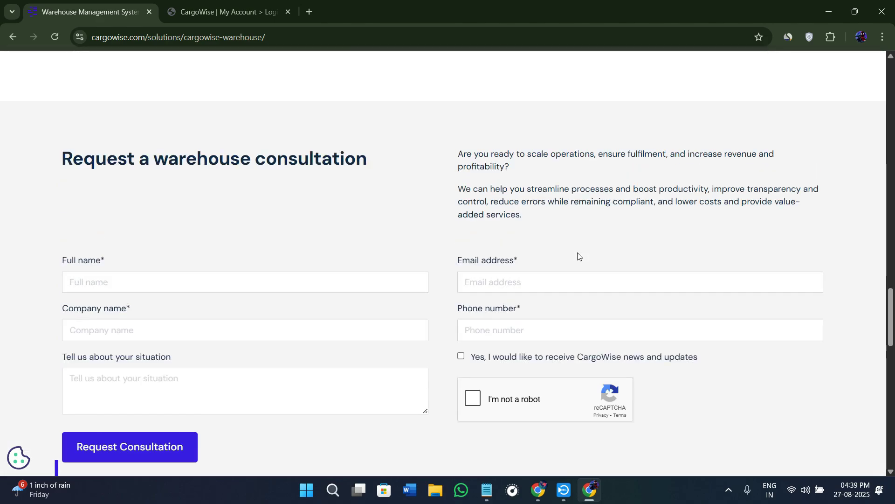
scroll(579, 256, down, 1)
scroll(572, 258, down, 3)
scroll(572, 257, up, 2)
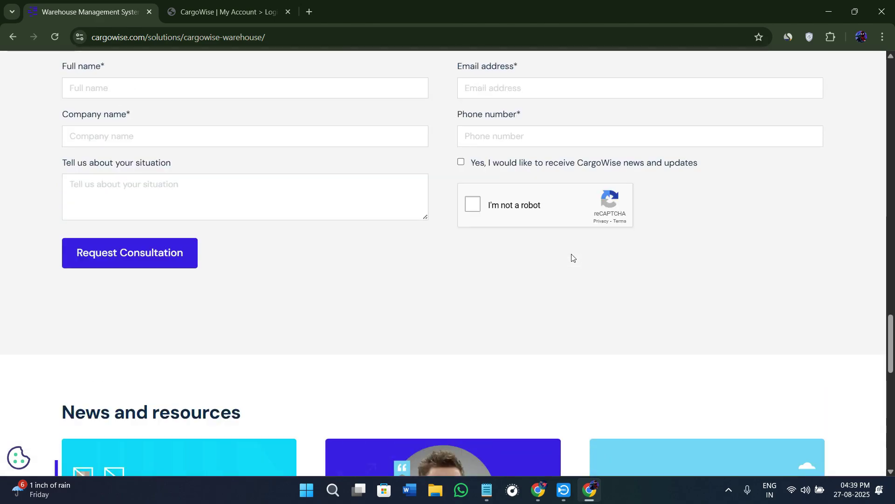
scroll(572, 258, up, 4)
scroll(572, 258, up, 4)
scroll(322, 284, up, 10)
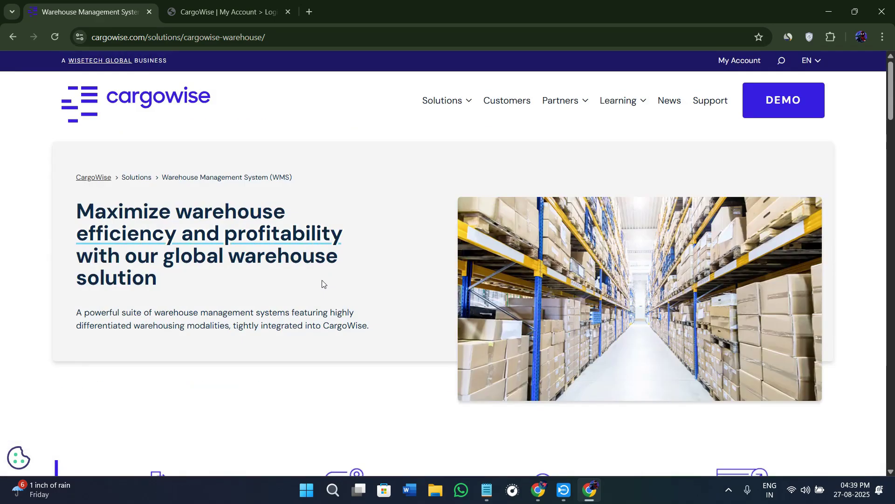
scroll(322, 280, down, 2)
scroll(322, 278, up, 2)
Go to the Customers page from the top navigation bar.
click(509, 106)
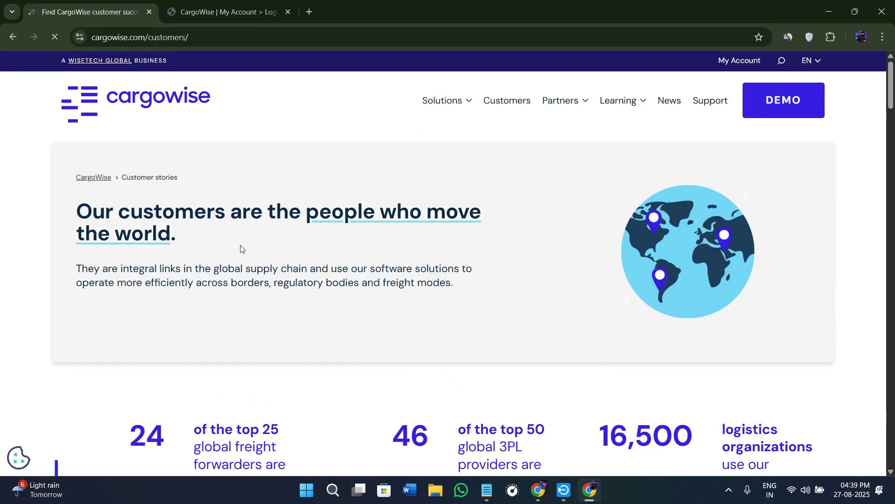
scroll(241, 249, down, 2)
scroll(240, 260, down, 3)
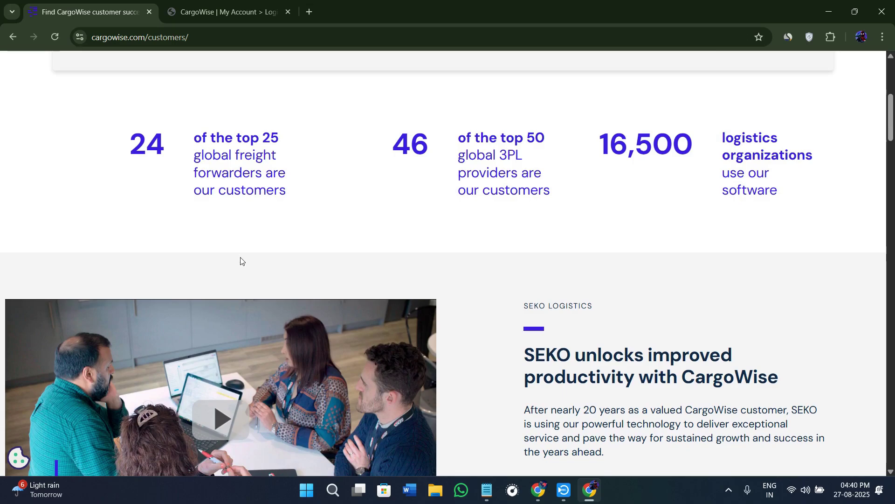
scroll(241, 261, up, 1)
scroll(244, 274, down, 3)
scroll(246, 287, down, 2)
scroll(241, 297, down, 3)
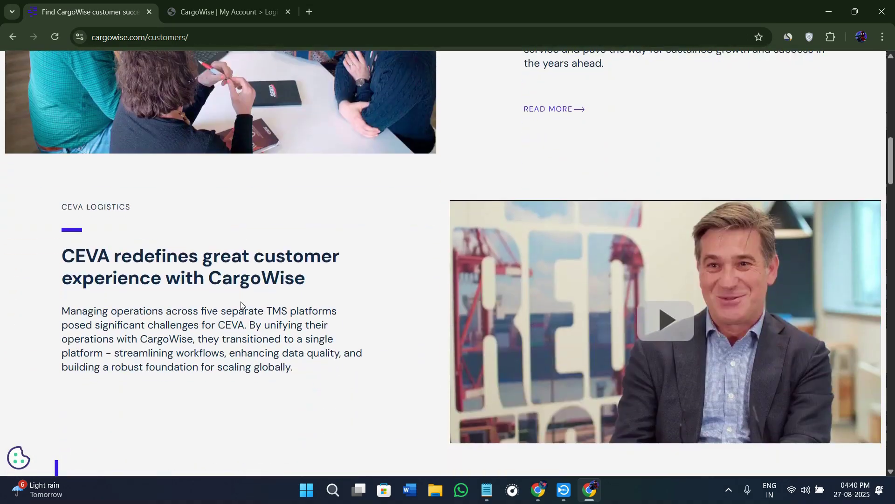
scroll(241, 306, down, 2)
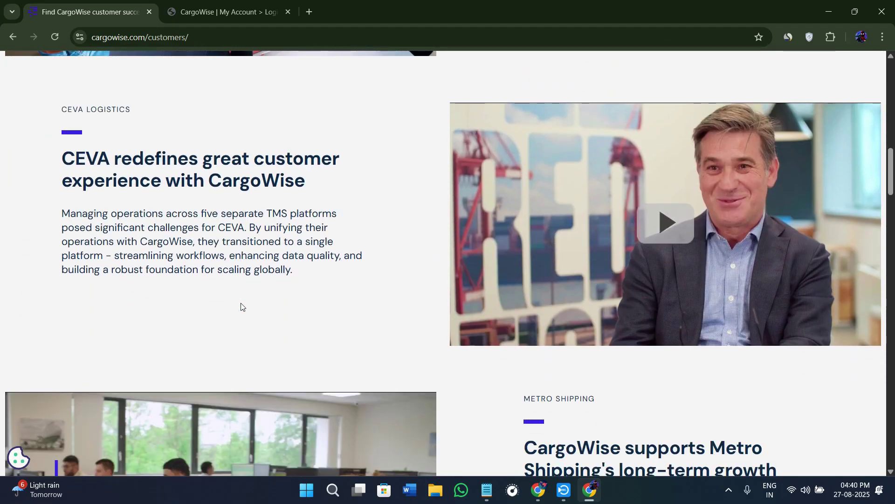
scroll(241, 306, down, 2)
scroll(240, 305, down, 2)
scroll(240, 306, down, 2)
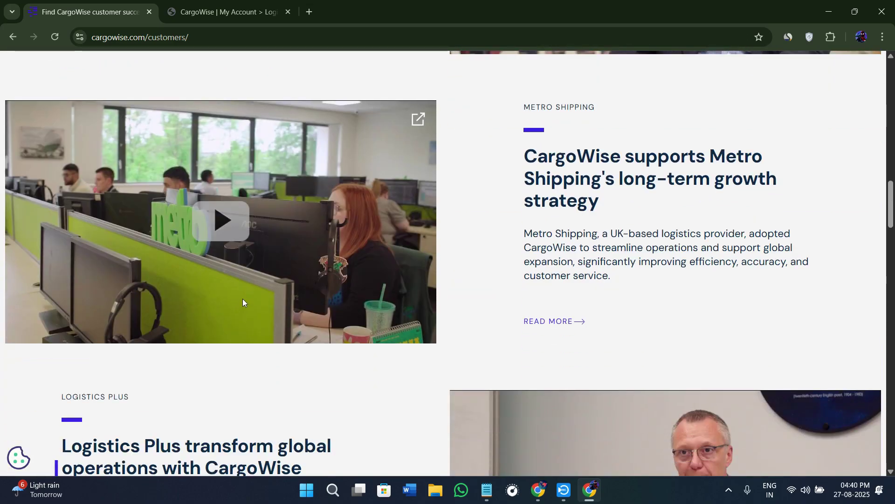
scroll(243, 299, down, 4)
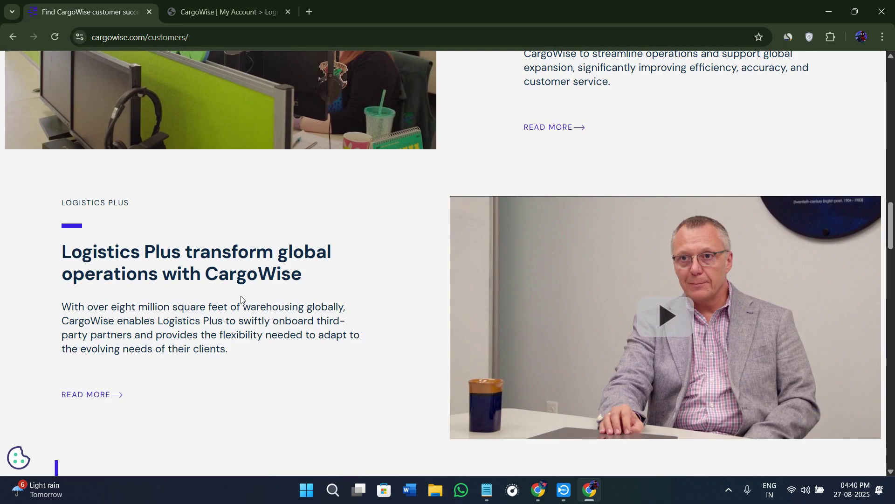
scroll(266, 294, down, 4)
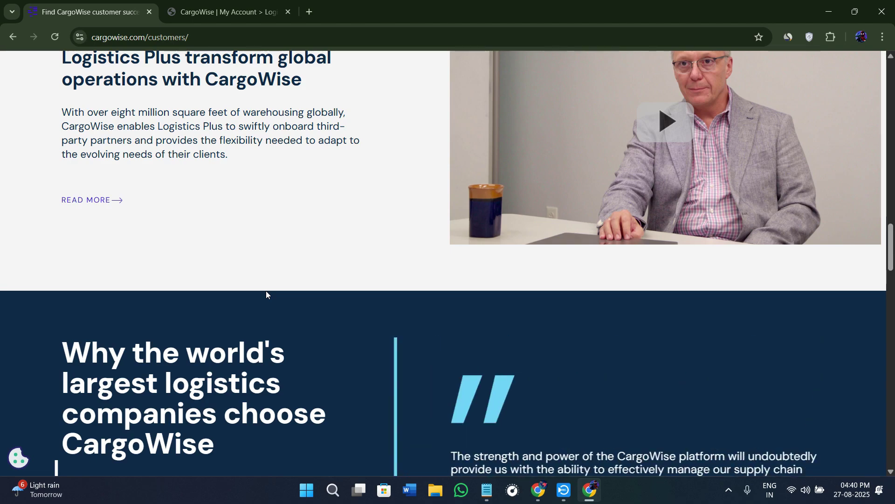
scroll(266, 291, down, 3)
scroll(352, 308, down, 5)
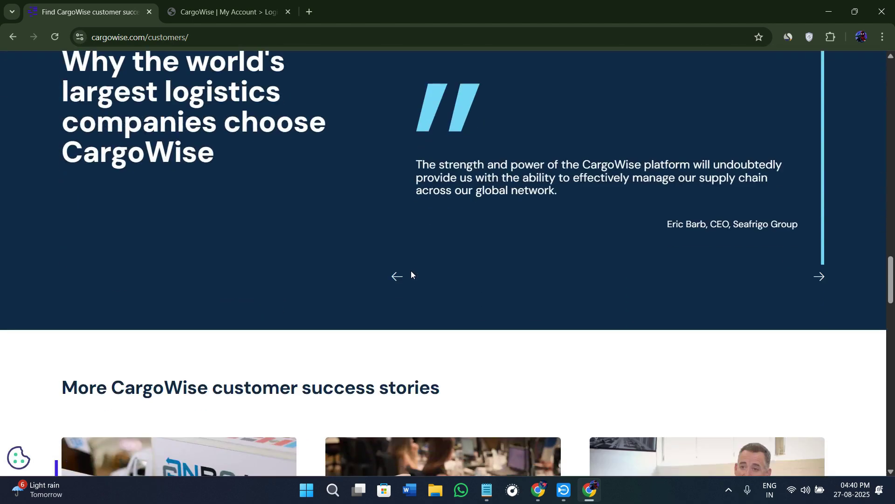
scroll(411, 280, down, 2)
scroll(403, 299, down, 2)
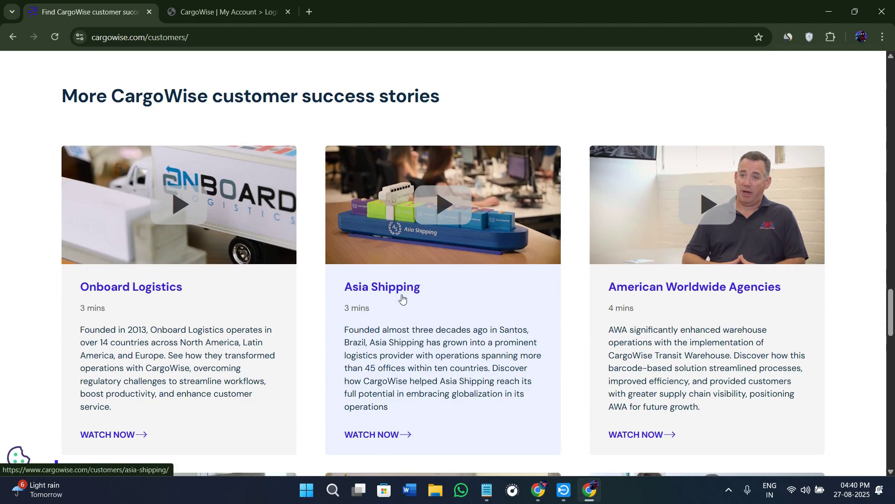
scroll(402, 299, up, 3)
scroll(403, 298, up, 2)
scroll(402, 298, up, 6)
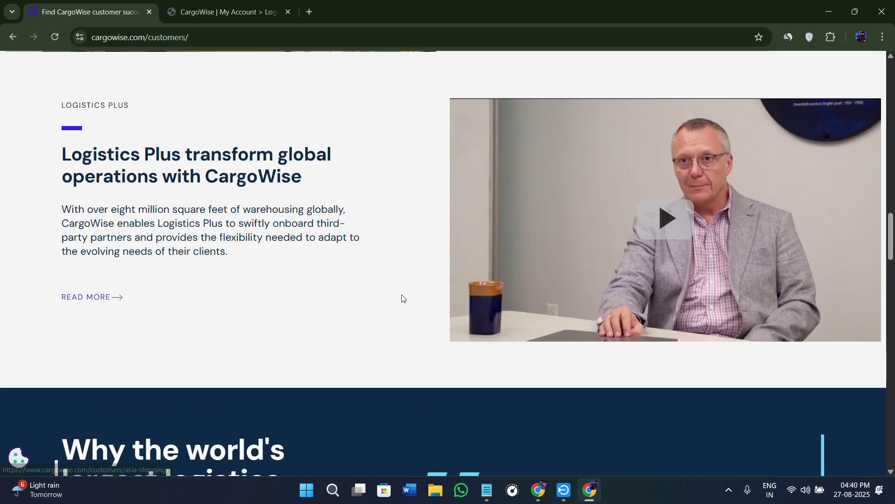
scroll(402, 299, up, 5)
scroll(402, 298, up, 2)
scroll(402, 298, up, 10)
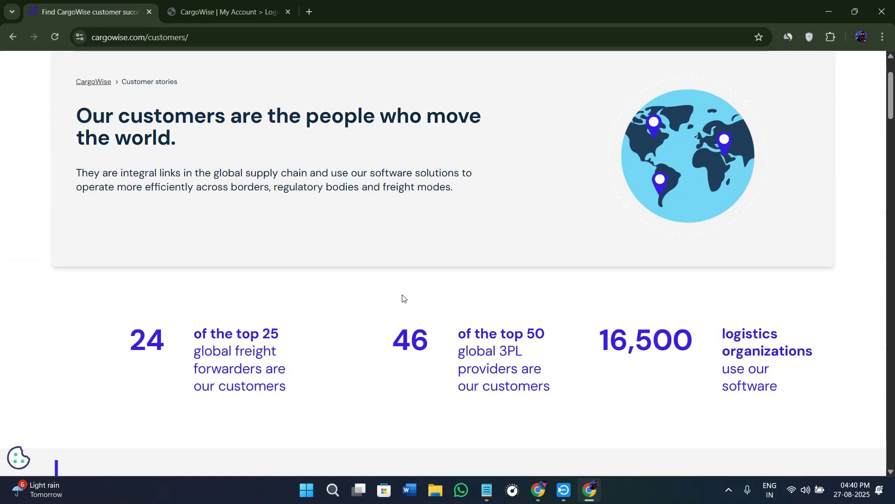
scroll(402, 298, up, 2)
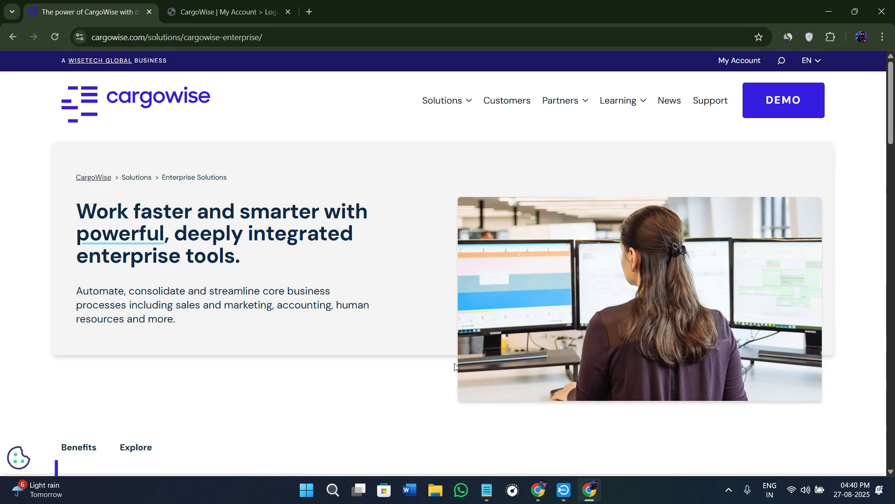
scroll(411, 307, down, 4)
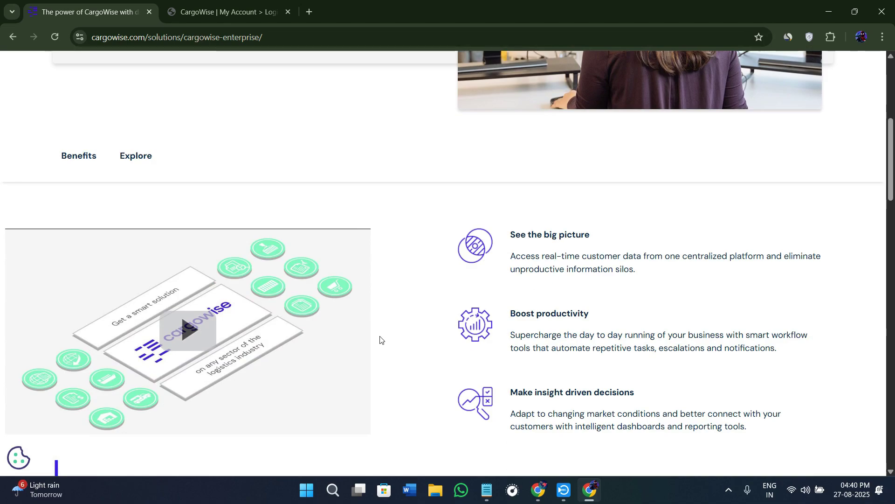
scroll(408, 334, down, 3)
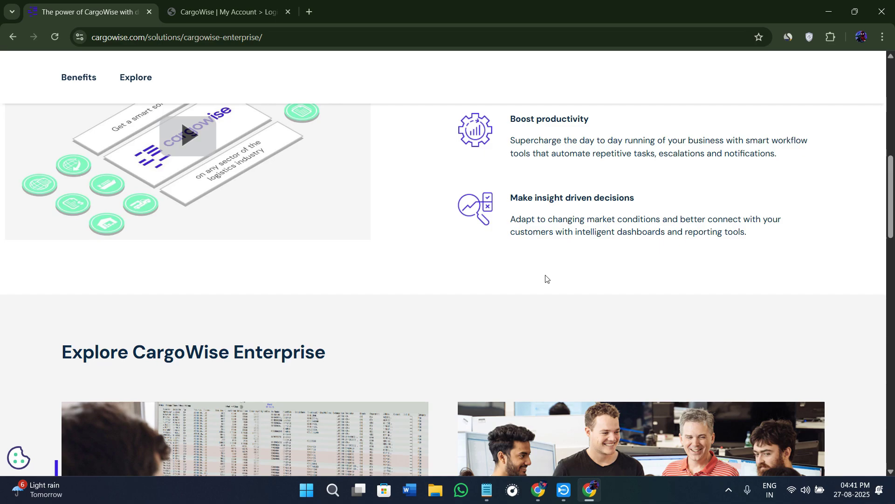
scroll(546, 323, down, 1)
scroll(545, 322, down, 1)
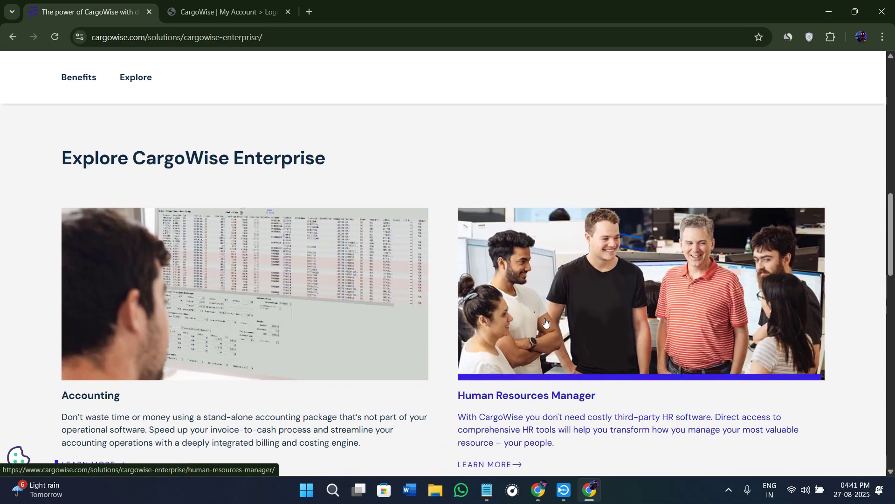
scroll(546, 324, down, 1)
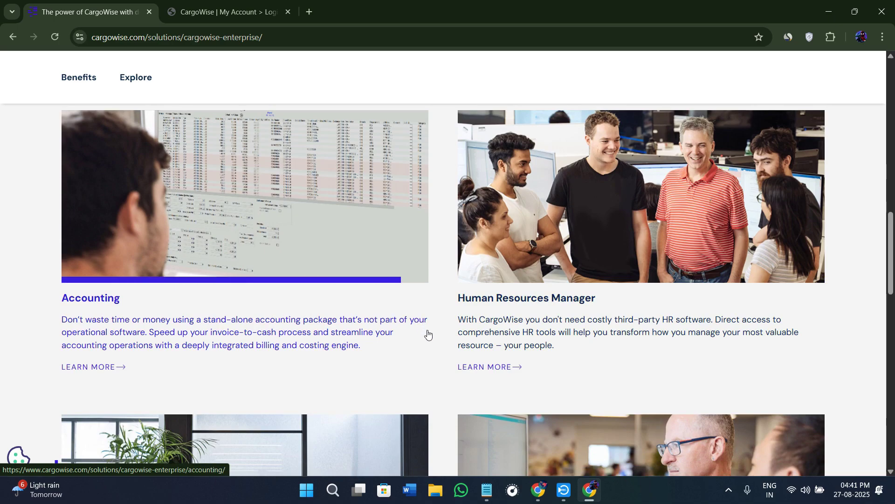
scroll(425, 333, down, 1)
scroll(430, 333, down, 1)
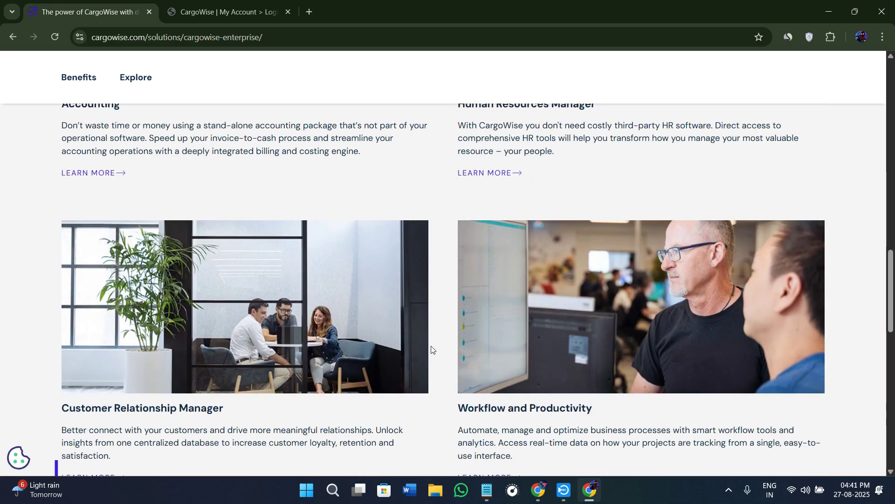
scroll(429, 351, down, 1)
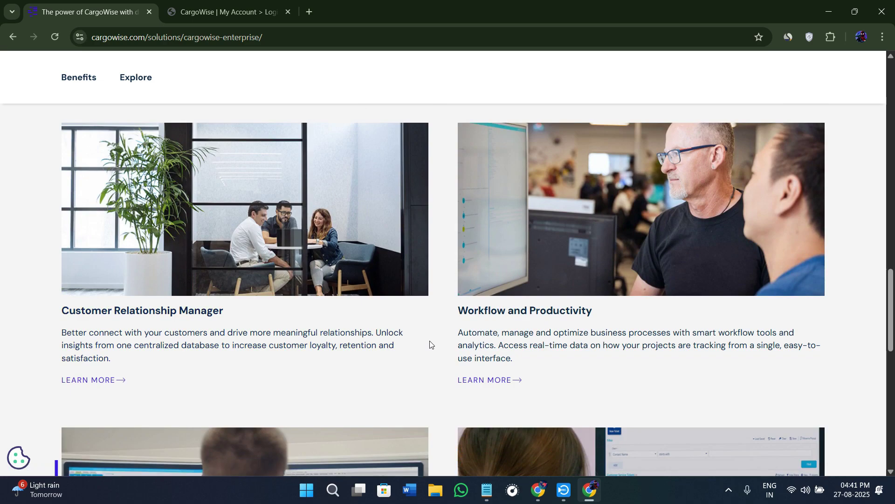
scroll(430, 342, down, 1)
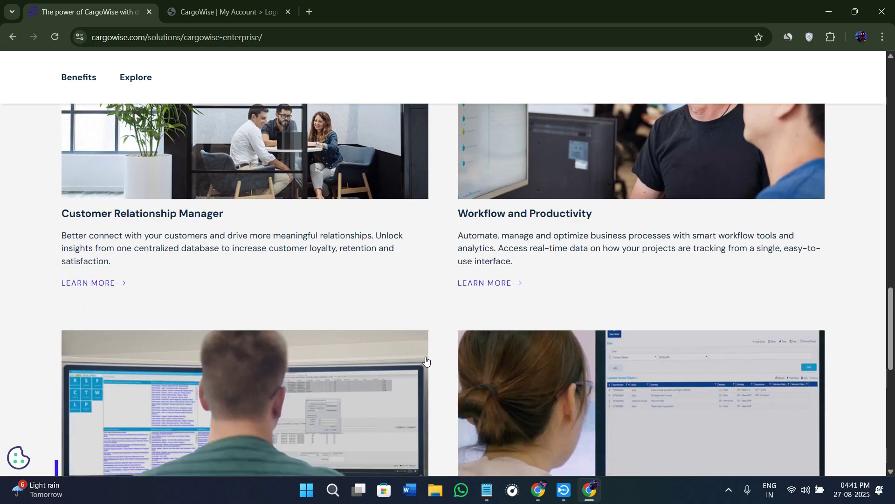
scroll(425, 352, down, 1)
scroll(426, 352, down, 1)
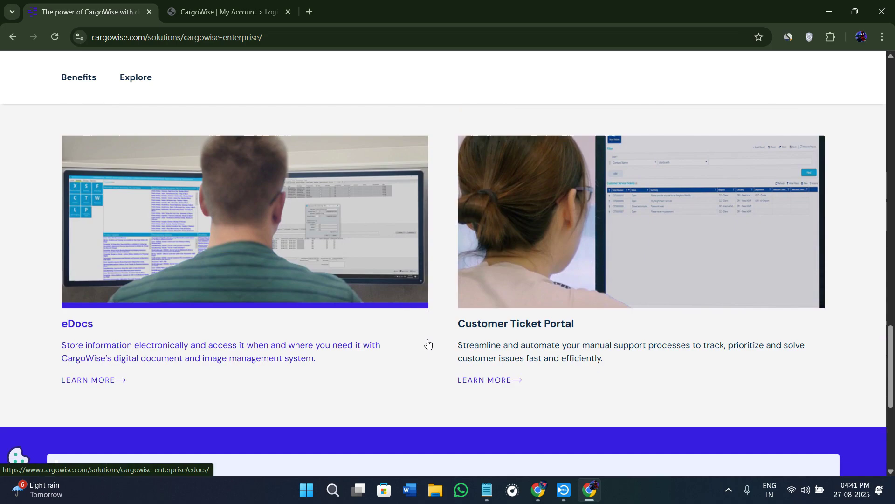
scroll(427, 346, down, 1)
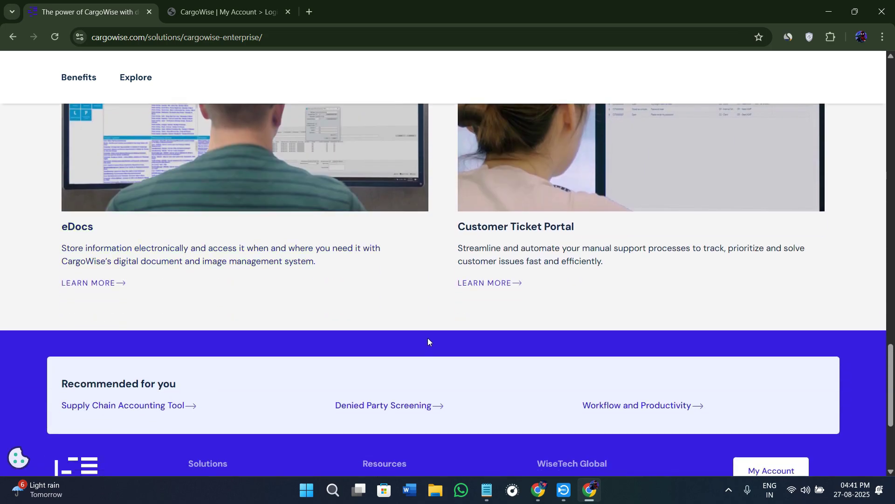
scroll(429, 337, down, 2)
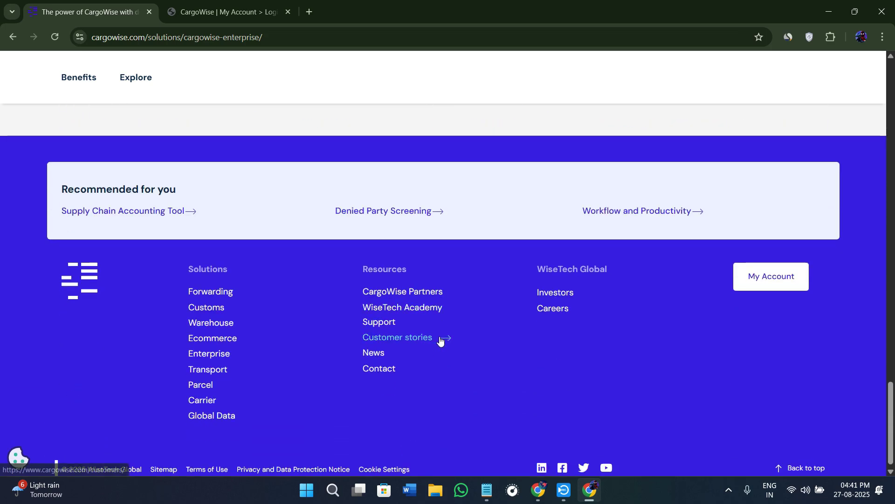
scroll(411, 355, up, 4)
scroll(412, 355, up, 3)
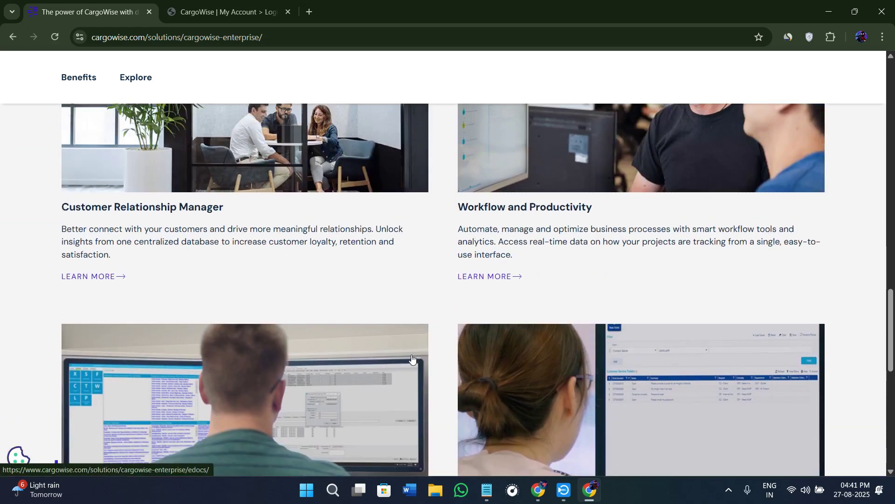
scroll(412, 354, up, 1)
scroll(413, 360, up, 5)
scroll(412, 361, up, 5)
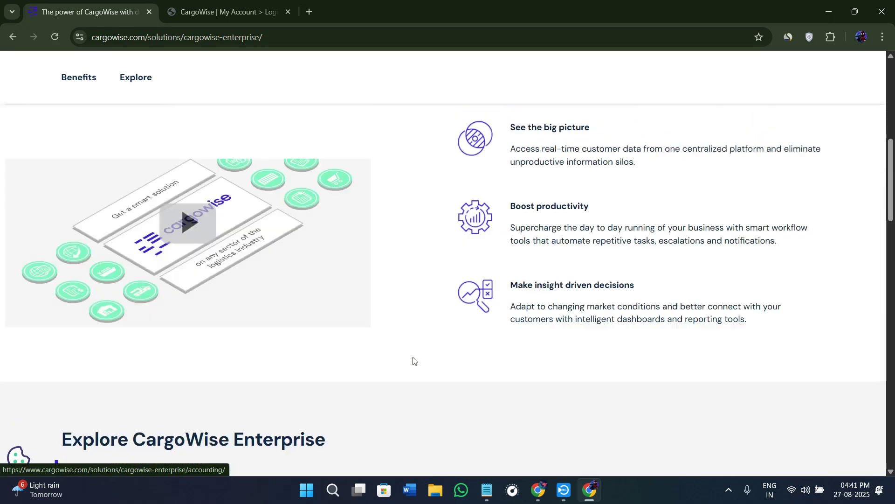
scroll(413, 360, up, 3)
scroll(413, 361, up, 2)
scroll(413, 361, up, 1)
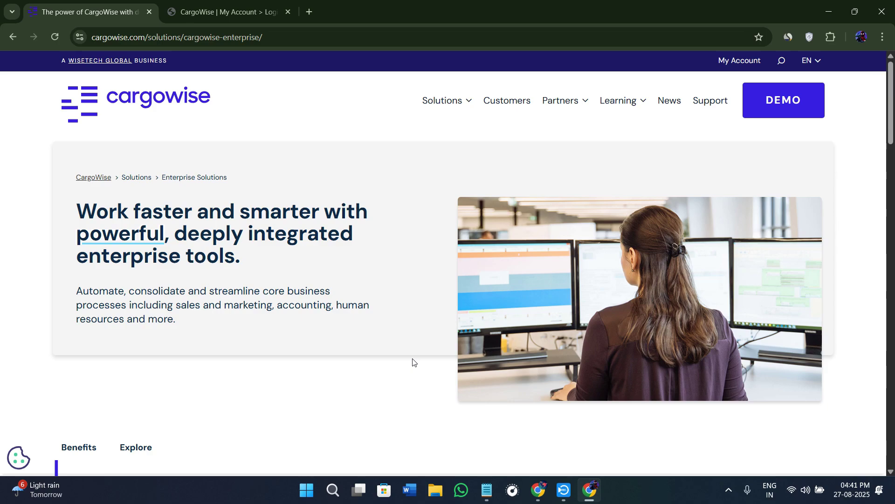
Return to the CargoWise homepage and browse it from the footer back up to Reimagine global logistics.
click(110, 100)
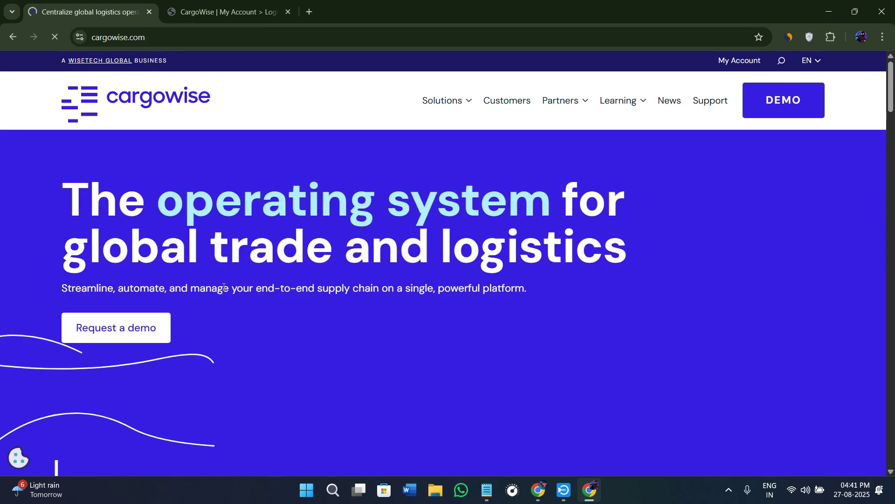
scroll(224, 287, down, 5)
scroll(228, 310, down, 3)
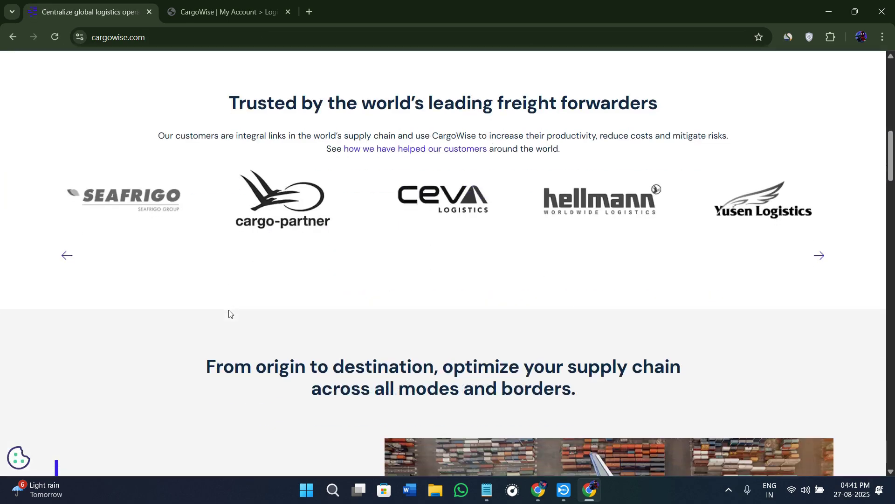
scroll(228, 310, up, 1)
scroll(228, 310, down, 1)
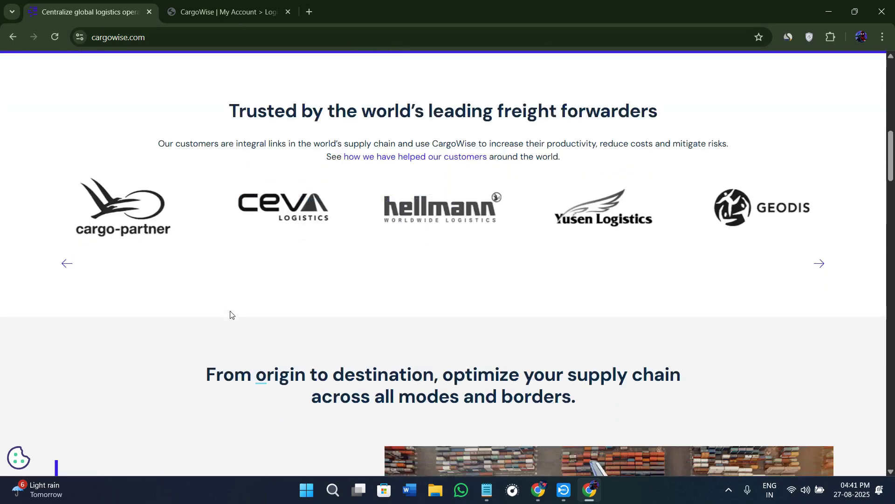
scroll(230, 310, down, 3)
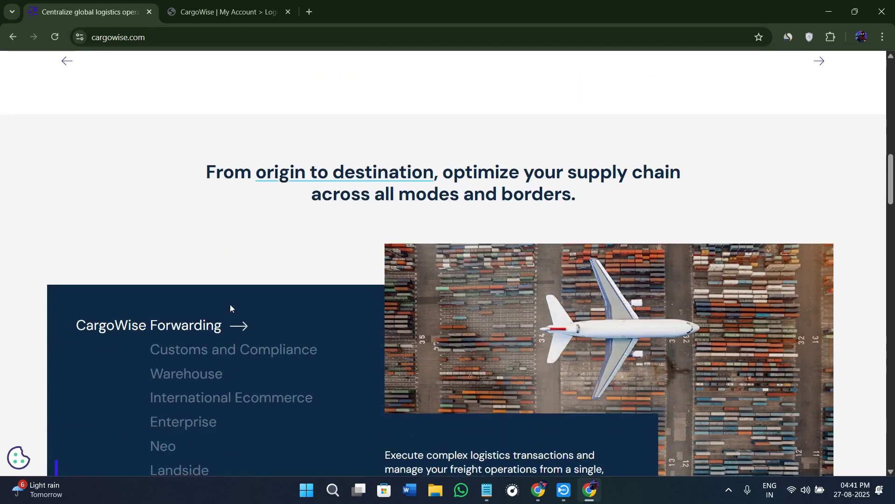
scroll(435, 322, down, 1)
scroll(437, 322, down, 2)
scroll(439, 336, down, 3)
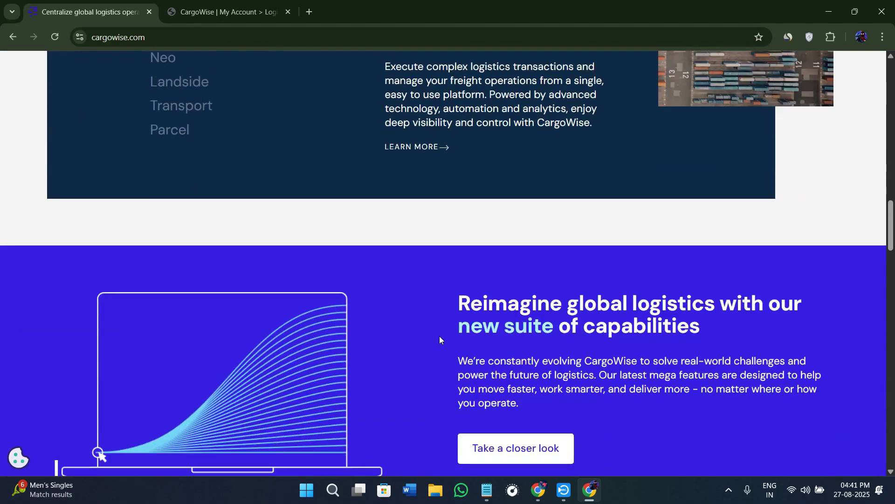
scroll(454, 332, down, 5)
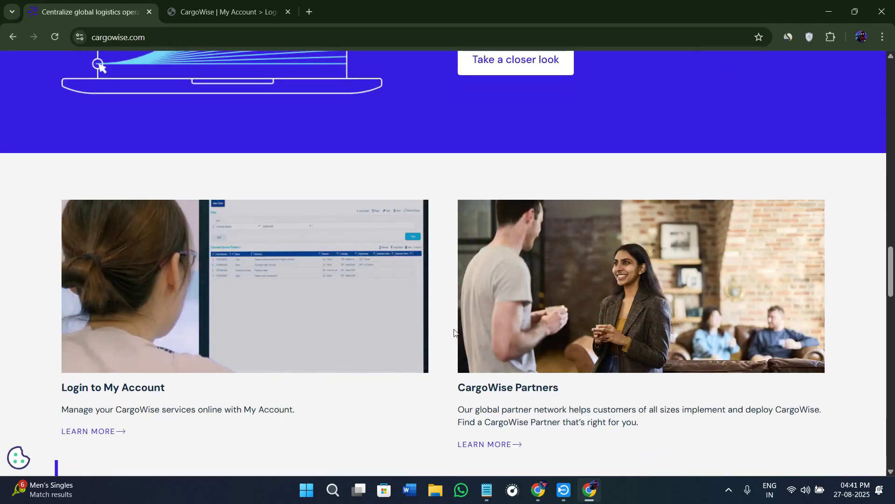
scroll(454, 333, down, 3)
scroll(454, 333, down, 1)
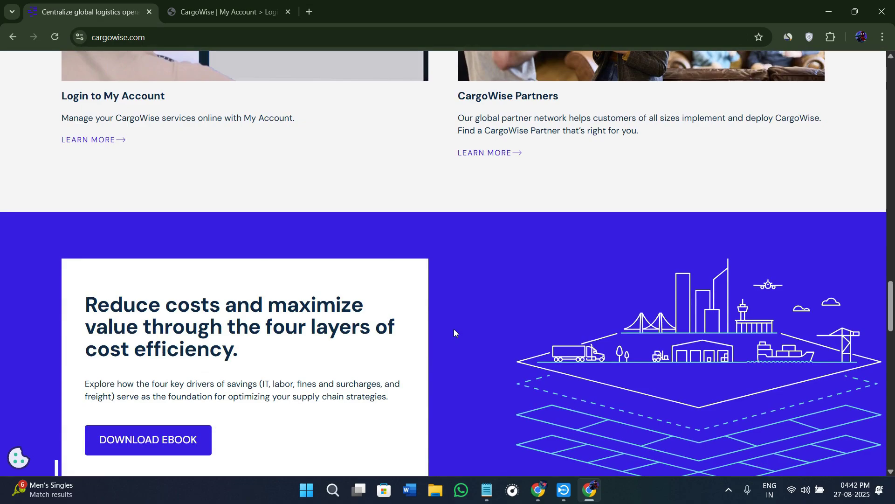
scroll(454, 332, down, 2)
scroll(455, 331, down, 1)
scroll(455, 334, down, 1)
scroll(457, 339, down, 3)
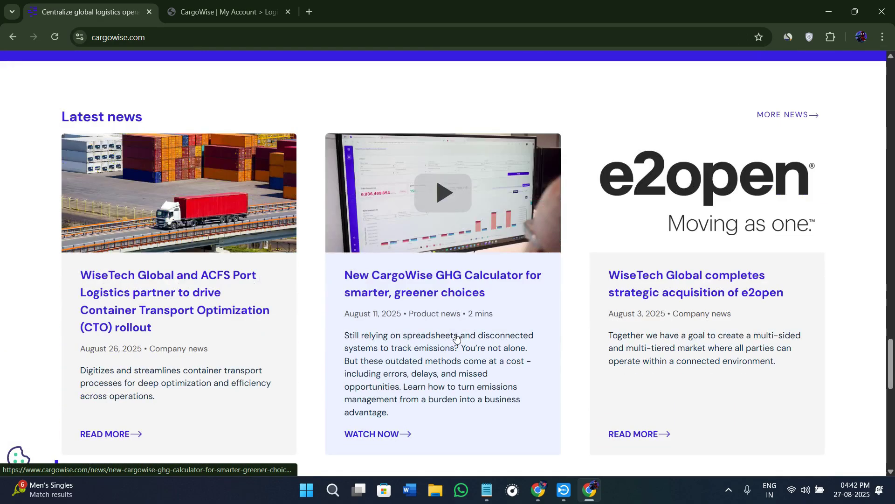
scroll(458, 338, down, 3)
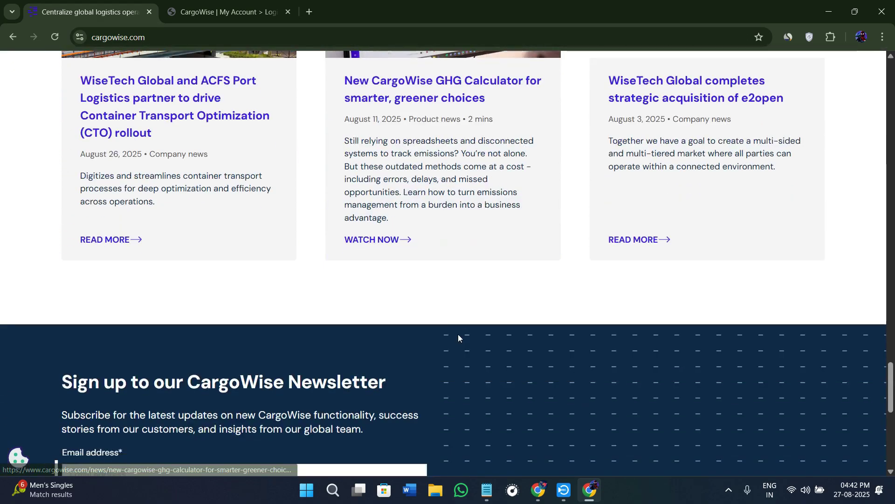
scroll(459, 329, down, 2)
scroll(457, 335, down, 2)
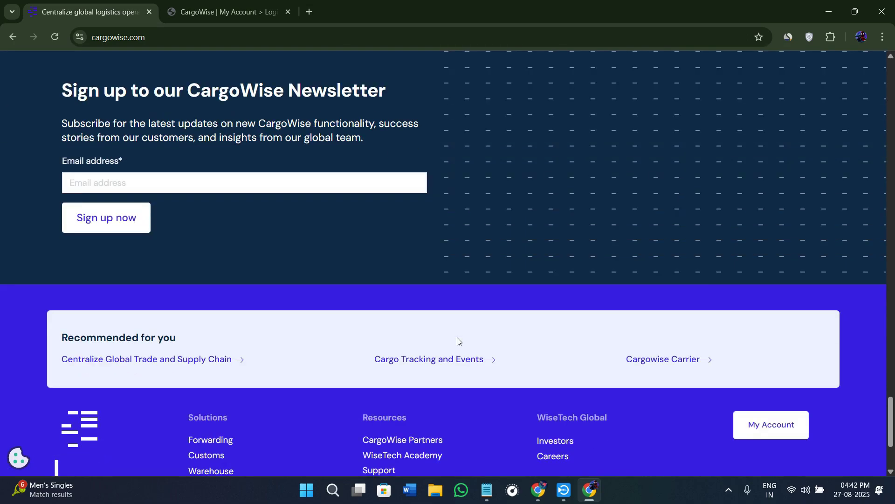
scroll(457, 341, down, 2)
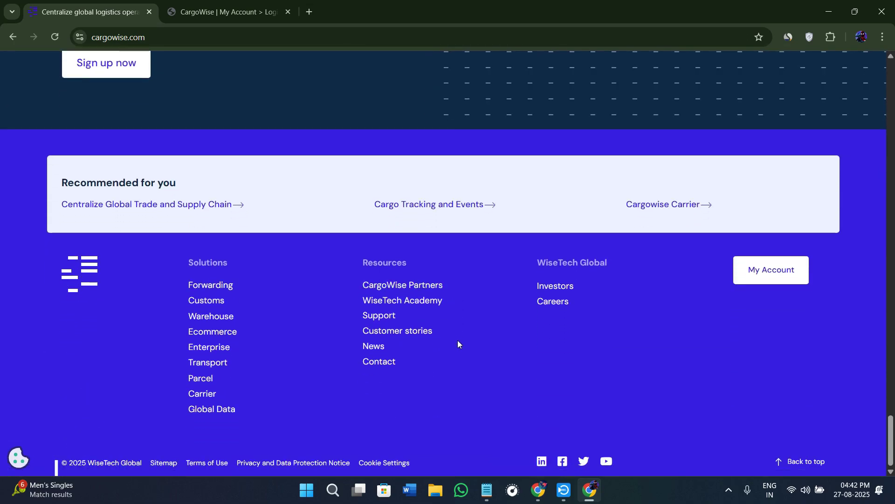
scroll(458, 340, up, 2)
scroll(462, 351, up, 4)
scroll(462, 351, up, 5)
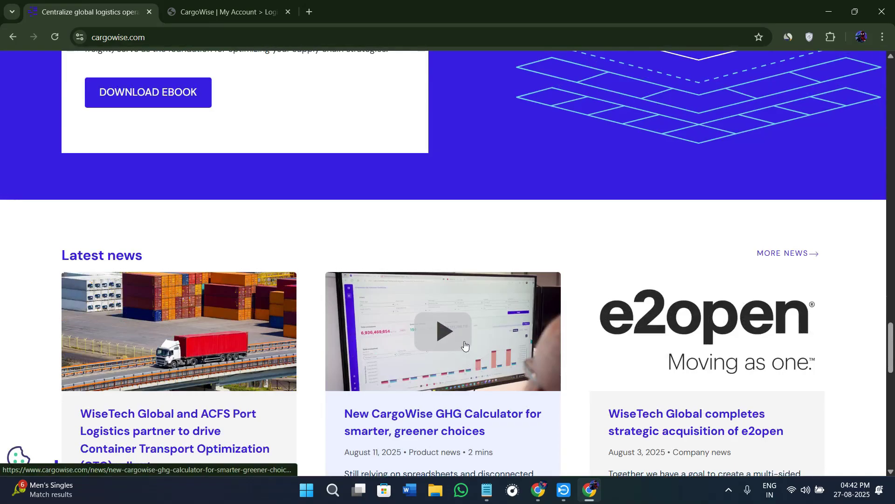
scroll(463, 344, up, 1)
scroll(462, 344, up, 1)
scroll(463, 341, down, 5)
scroll(463, 342, up, 1)
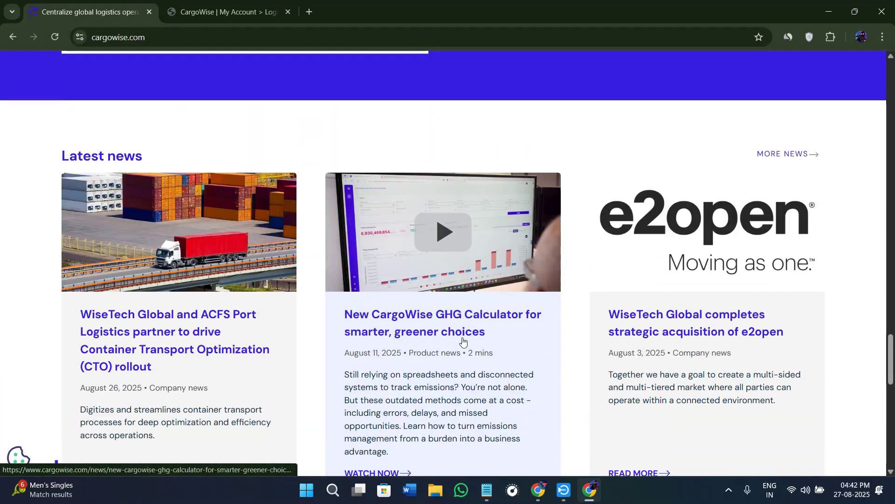
scroll(463, 341, up, 5)
scroll(467, 352, up, 1)
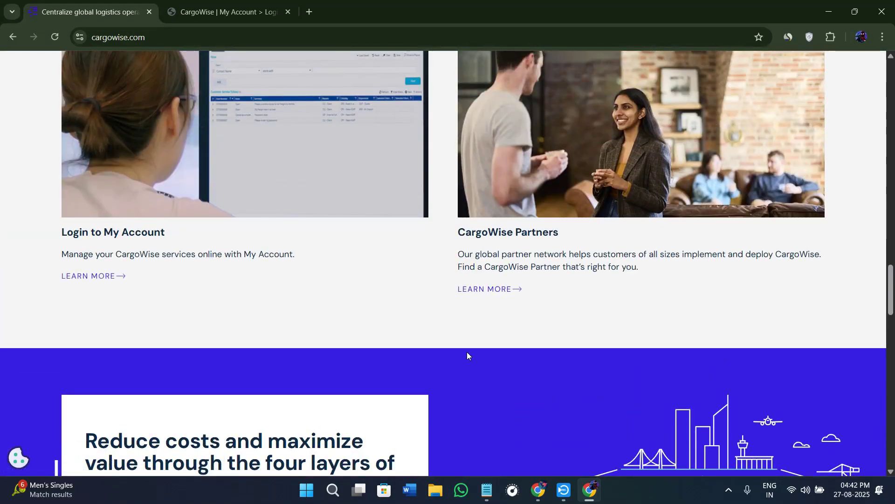
scroll(467, 355, up, 1)
scroll(467, 355, up, 3)
scroll(467, 355, up, 2)
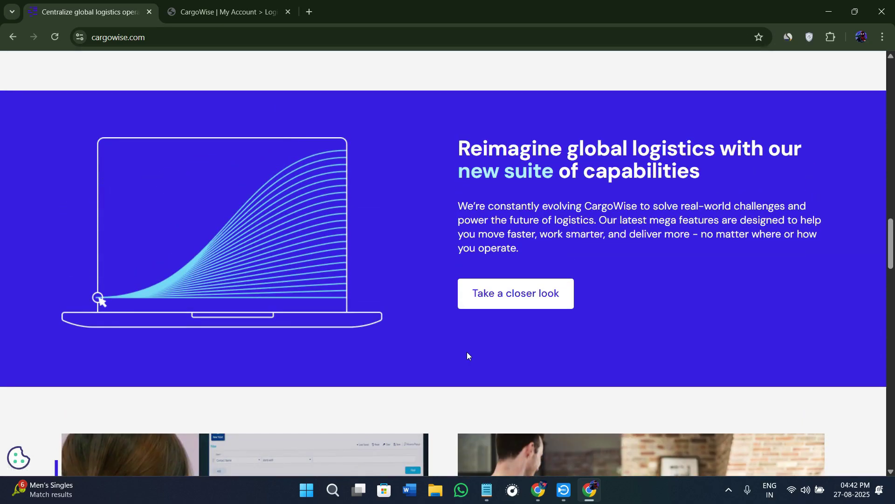
scroll(466, 355, up, 1)
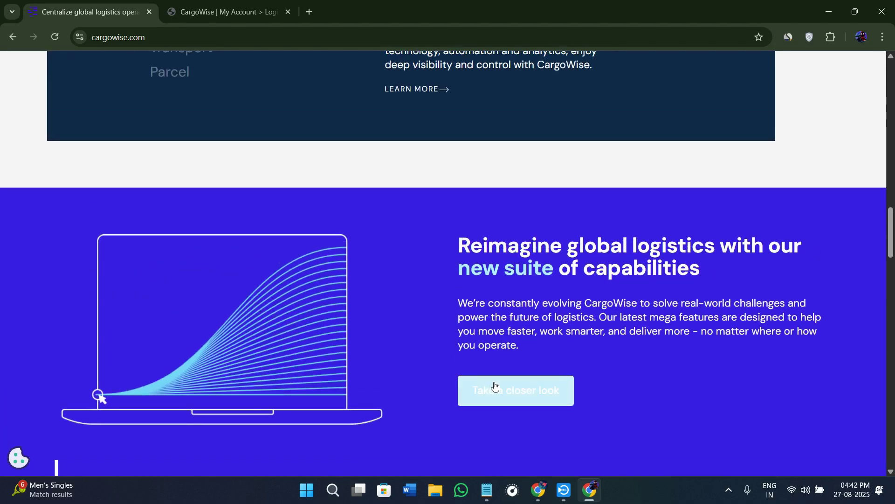
Open 'Take a closer look' and browse the breakthrough capabilities cards down to CargoWise Neo.
click(530, 392)
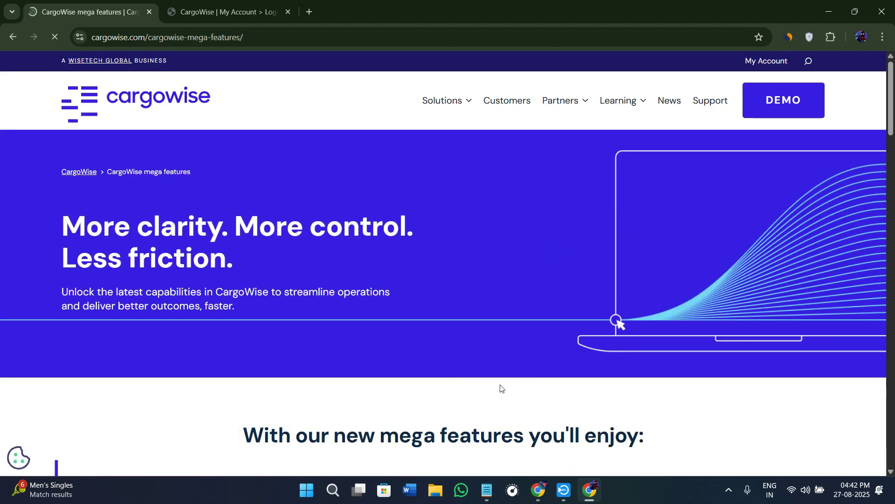
scroll(376, 383, down, 2)
scroll(376, 383, down, 1)
scroll(378, 391, down, 1)
scroll(382, 402, down, 1)
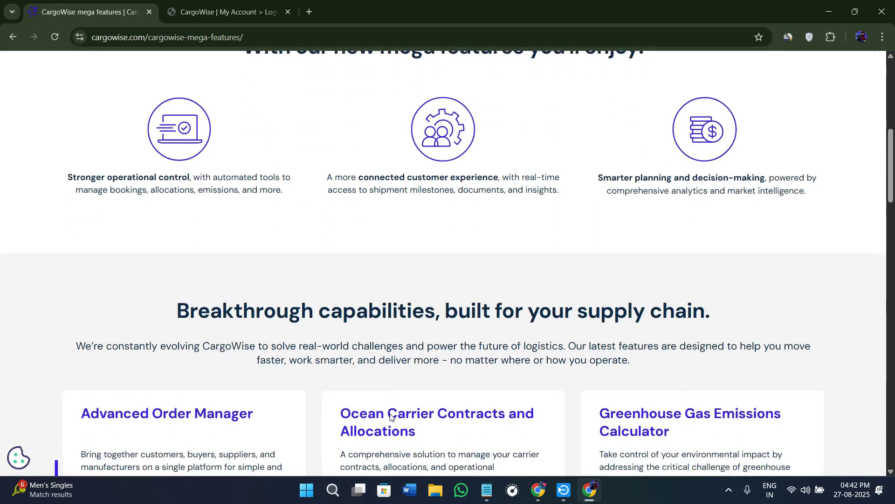
scroll(390, 418, down, 3)
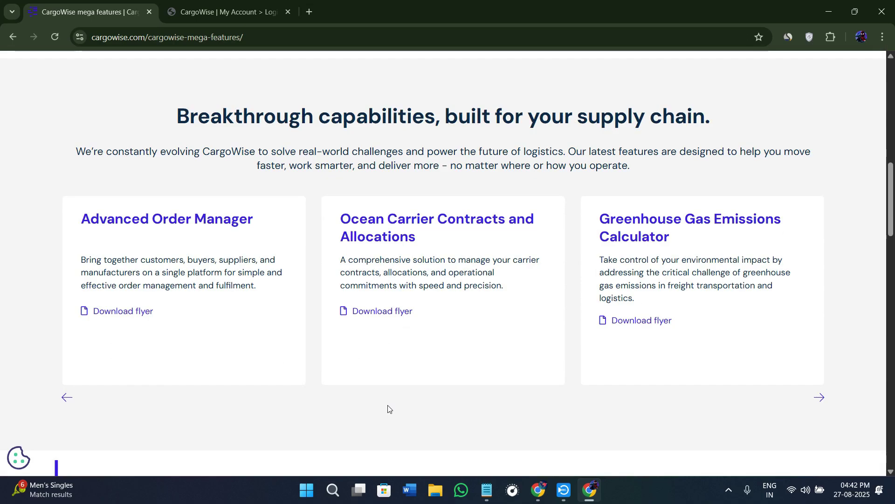
scroll(420, 420, down, 2)
scroll(483, 377, down, 2)
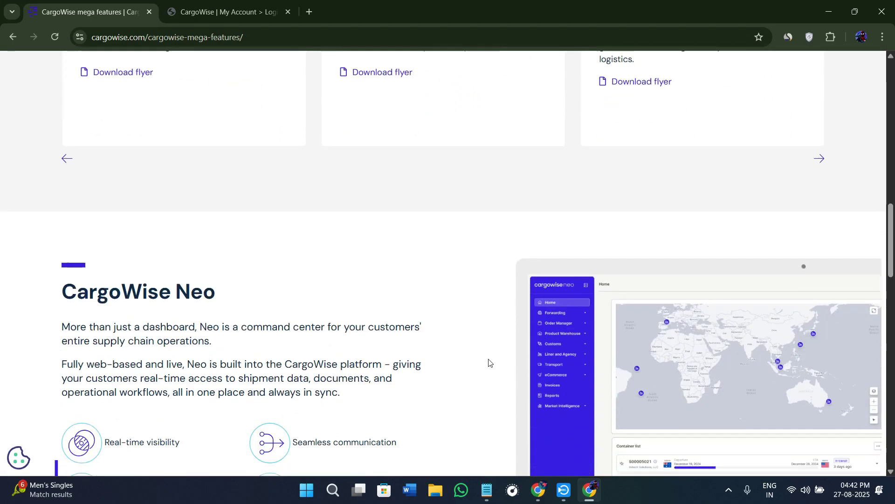
scroll(560, 336, down, 1)
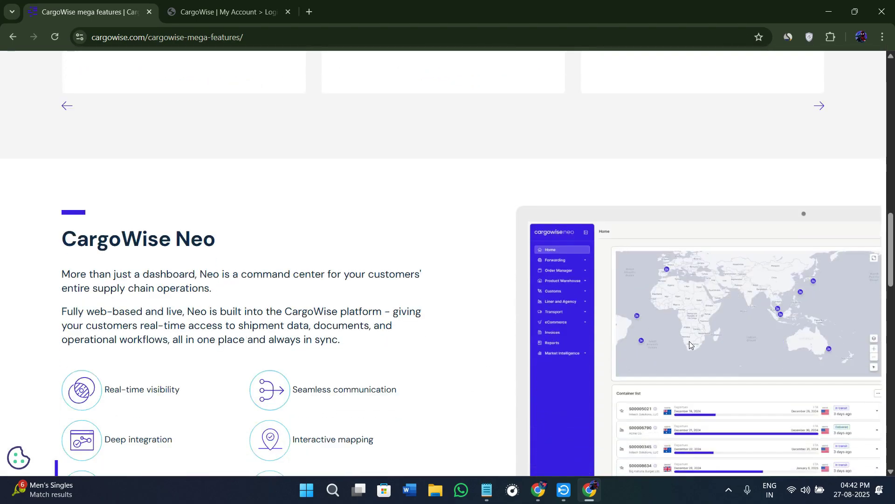